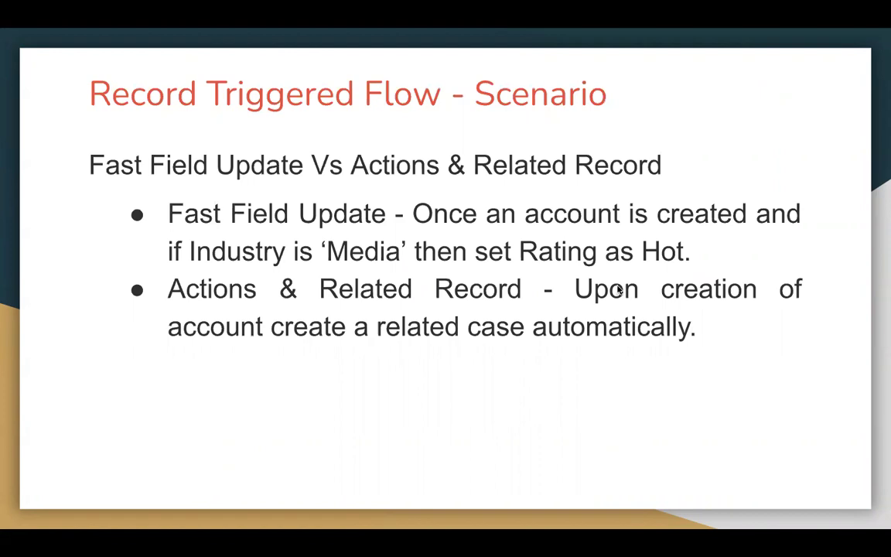
- Leave the Slides scenario slide and go to the Salesforce Setup Flows list
{"action": "key", "text": "ctrl+Right"}
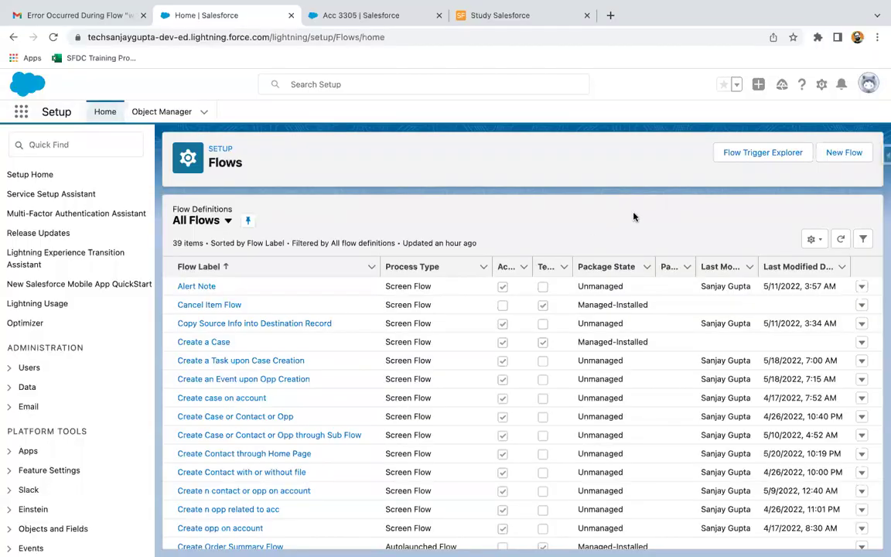
- Create a new Record-Triggered Flow from the New Flow dialog
{"action": "left_click", "coordinate": [837, 153]}
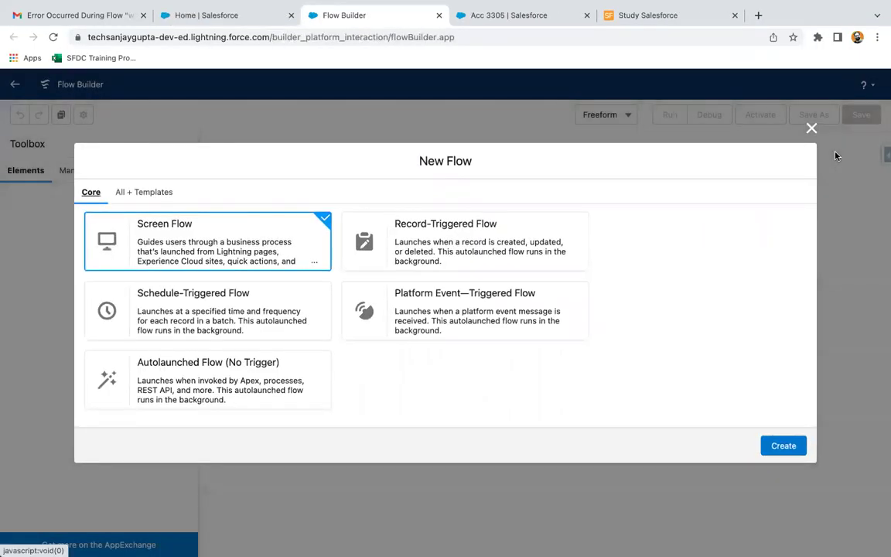
{"action": "left_click", "coordinate": [476, 242]}
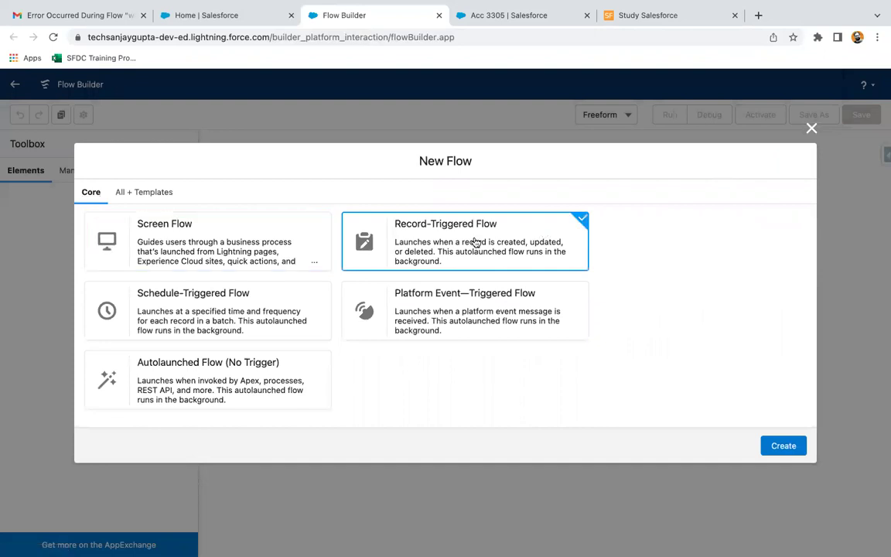
{"action": "left_click", "coordinate": [783, 446]}
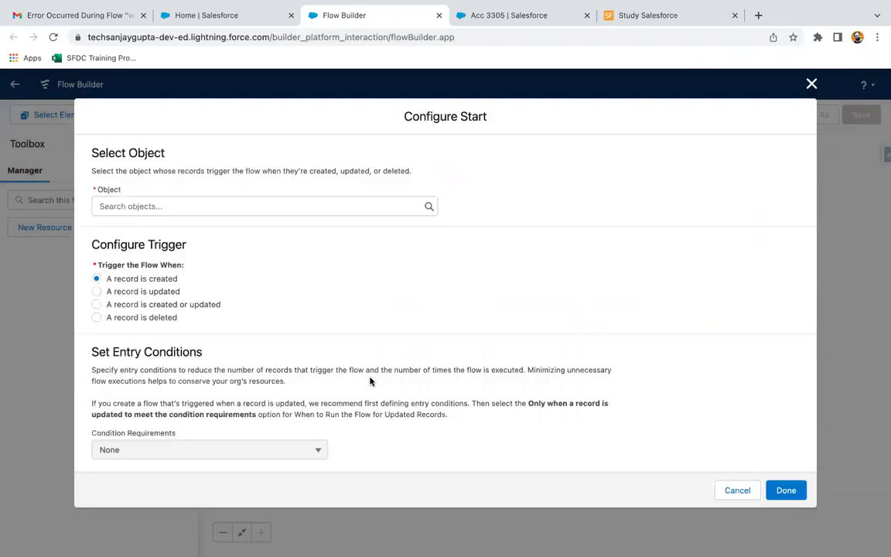
- Trigger the flow when an Account record is created, optimized for Fast Field Updates
{"action": "scroll", "coordinate": [296, 363], "scroll_direction": "down", "scroll_amount": 3}
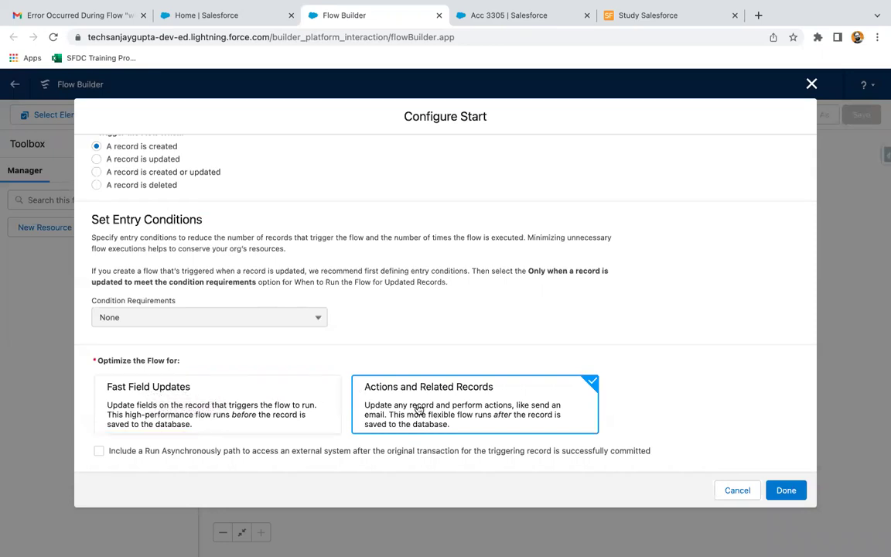
{"action": "left_click", "coordinate": [195, 415]}
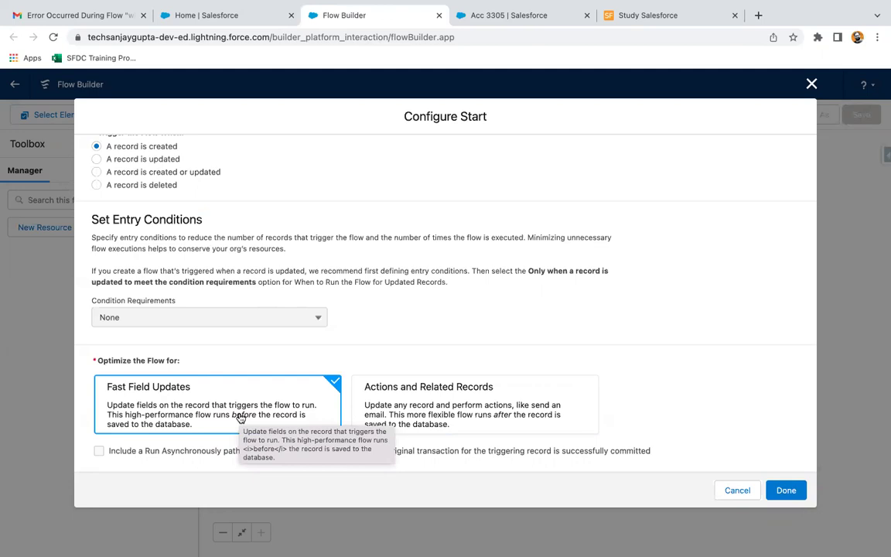
{"action": "left_click", "coordinate": [418, 400]}
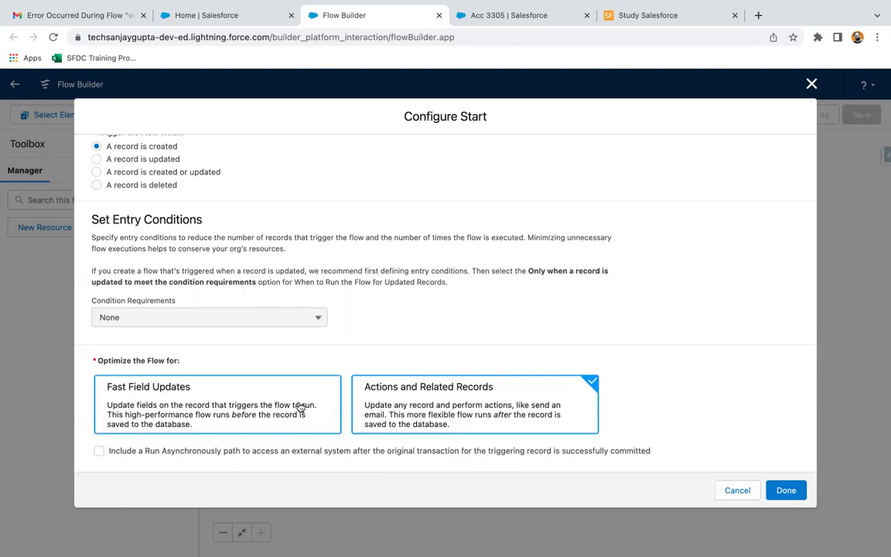
{"action": "scroll", "coordinate": [216, 337], "scroll_direction": "up", "scroll_amount": 4}
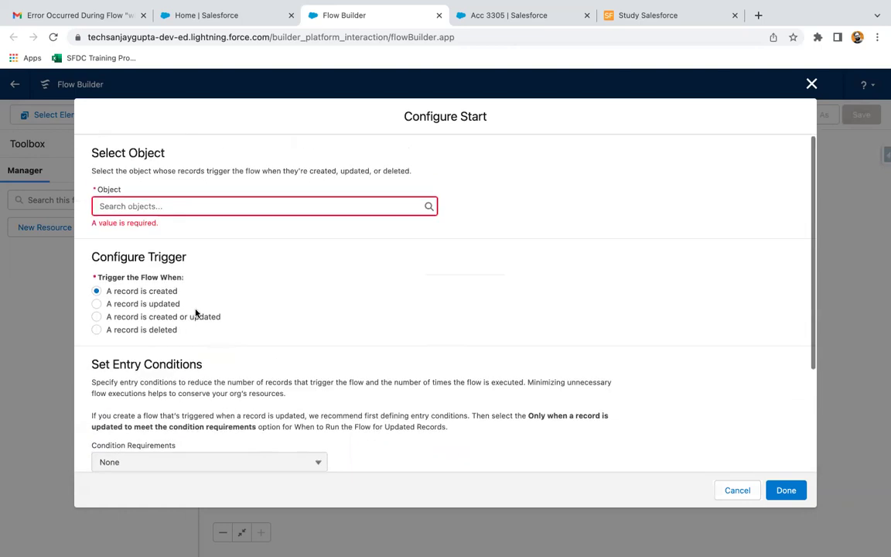
{"action": "left_click", "coordinate": [159, 205]}
{"action": "left_click", "coordinate": [155, 238]}
{"action": "left_click", "coordinate": [221, 290]}
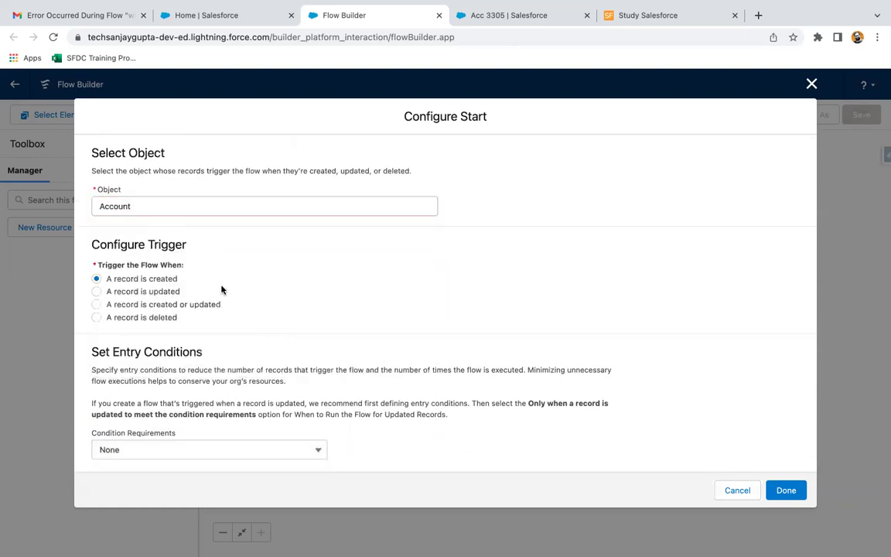
{"action": "scroll", "coordinate": [220, 289], "scroll_direction": "down", "scroll_amount": 1}
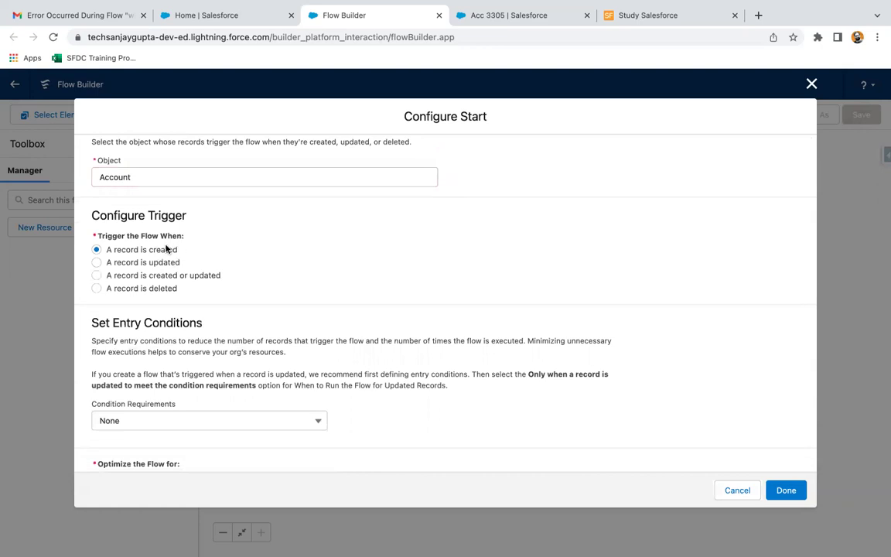
{"action": "scroll", "coordinate": [179, 256], "scroll_direction": "down", "scroll_amount": 3}
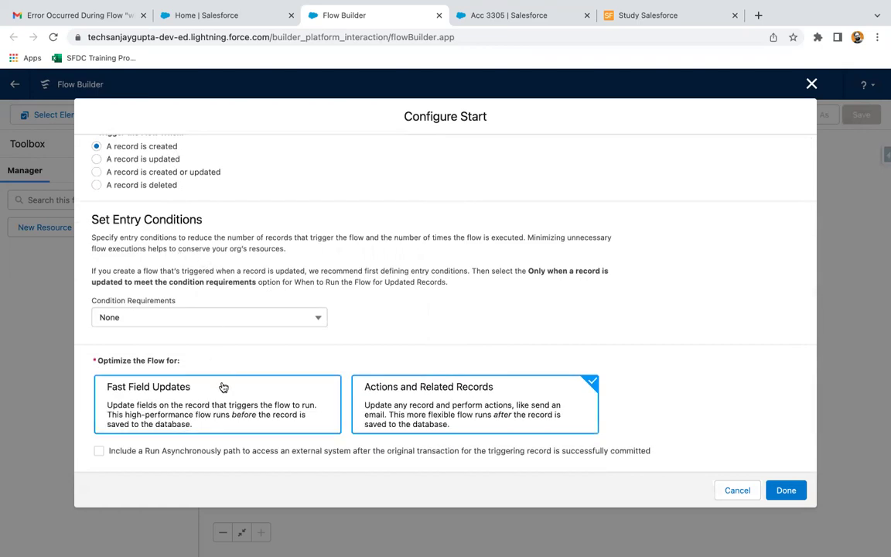
{"action": "left_click", "coordinate": [200, 397]}
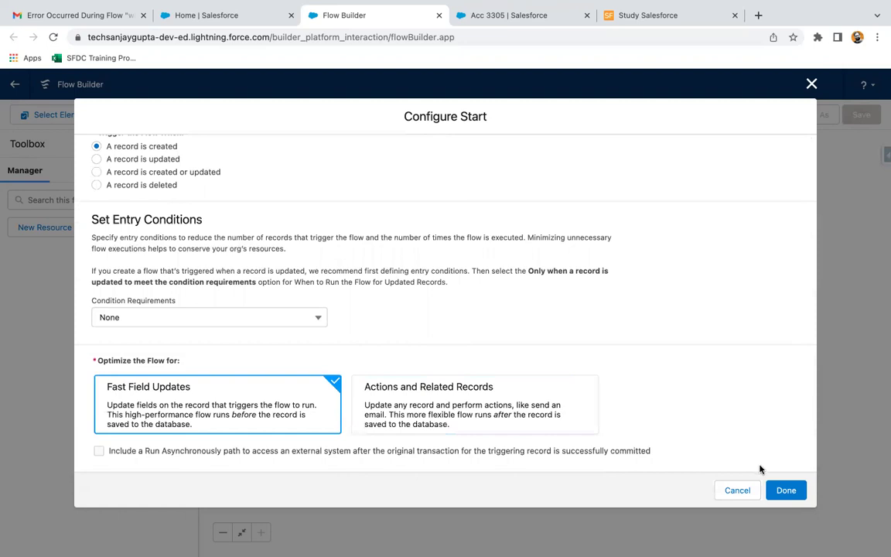
{"action": "left_click", "coordinate": [785, 490]}
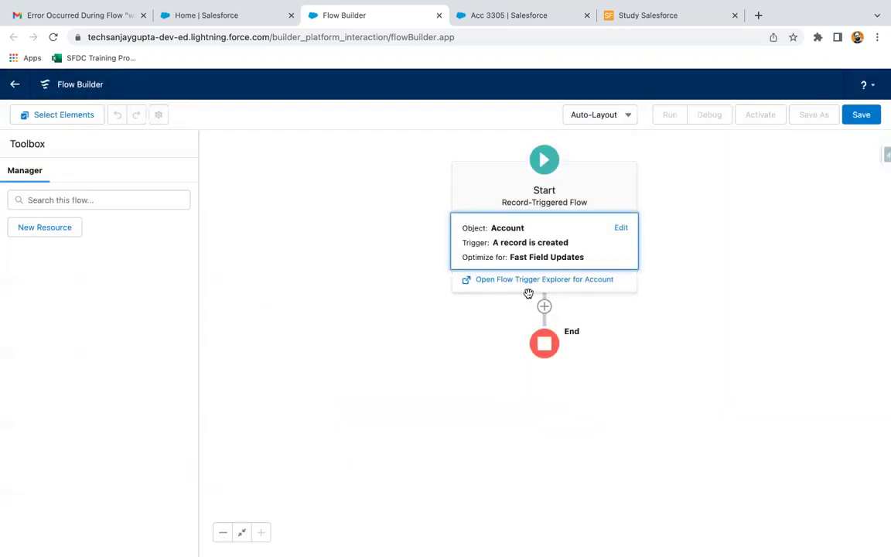
- Browse the elements available after Start, then reopen Configure Start for editing
{"action": "left_click", "coordinate": [542, 305]}
{"action": "scroll", "coordinate": [515, 341], "scroll_direction": "down", "scroll_amount": 4}
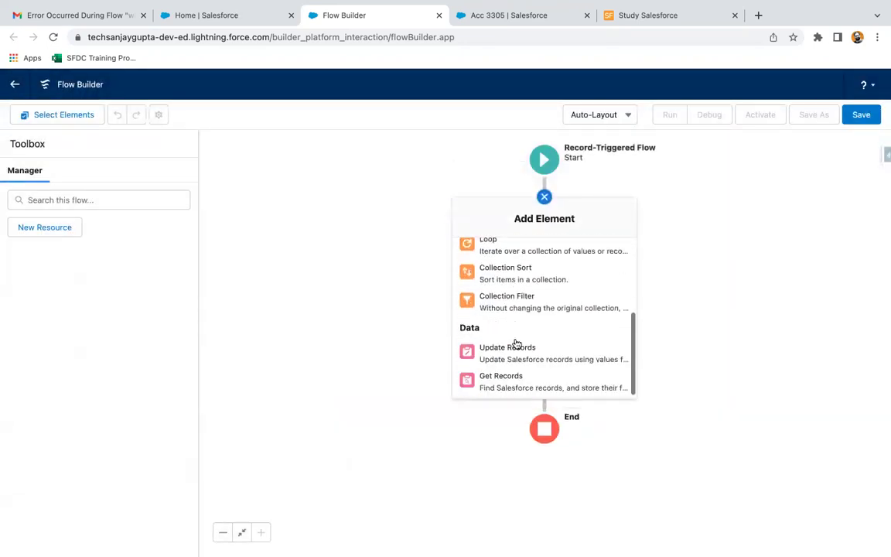
{"action": "scroll", "coordinate": [515, 341], "scroll_direction": "up", "scroll_amount": 4}
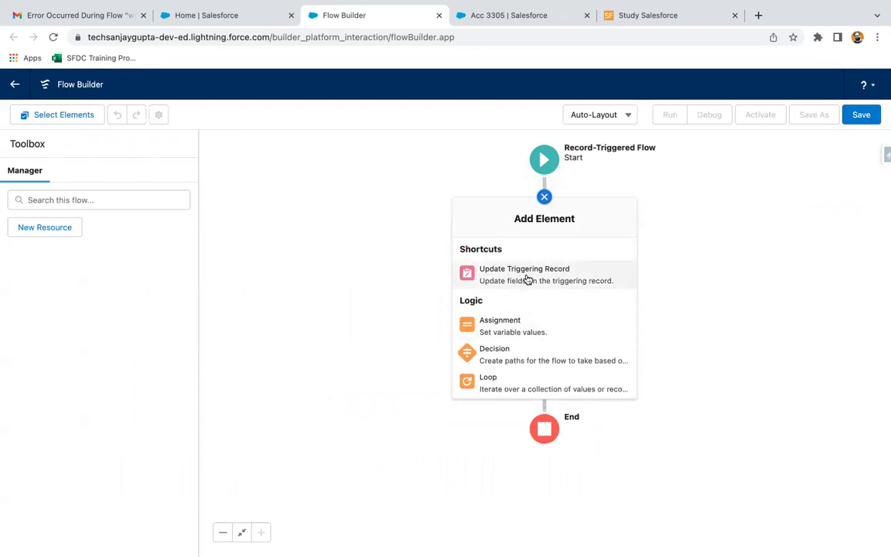
{"action": "scroll", "coordinate": [532, 310], "scroll_direction": "down", "scroll_amount": 3}
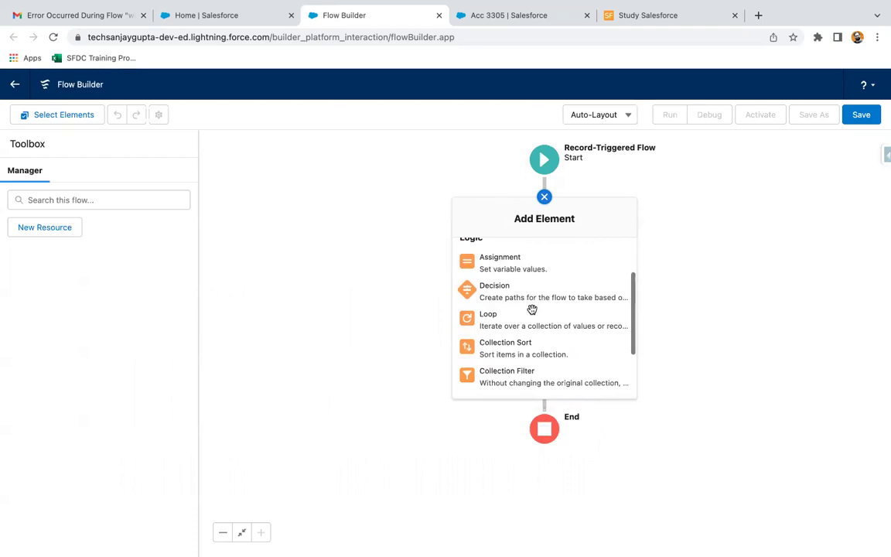
{"action": "scroll", "coordinate": [532, 313], "scroll_direction": "down", "scroll_amount": 1}
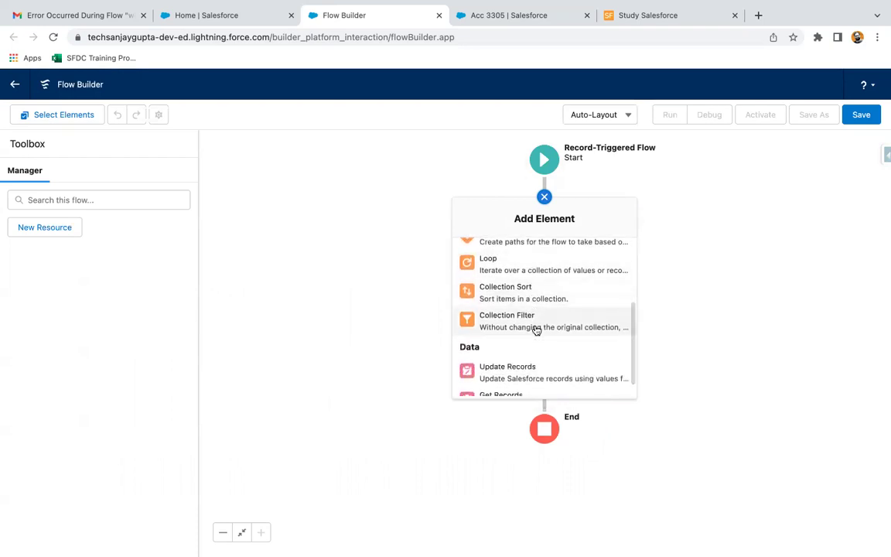
{"action": "scroll", "coordinate": [535, 328], "scroll_direction": "down", "scroll_amount": 1}
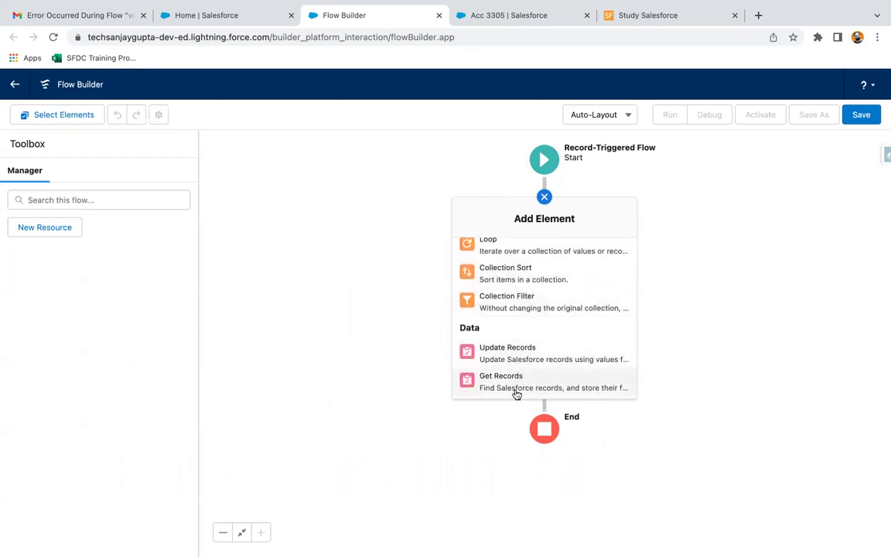
{"action": "left_click", "coordinate": [544, 159]}
{"action": "left_click", "coordinate": [506, 248]}
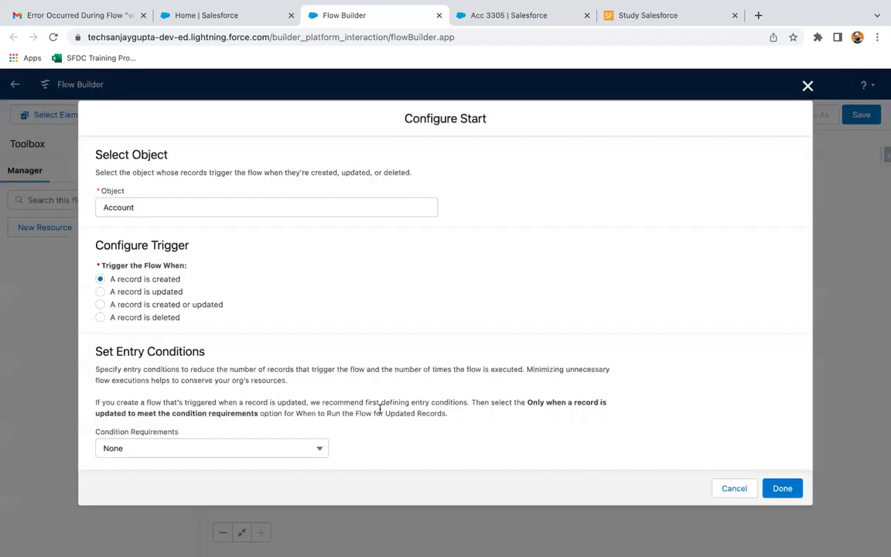
- Change the start optimization to Actions and Related Records and save it
{"action": "scroll", "coordinate": [383, 405], "scroll_direction": "down", "scroll_amount": 3}
{"action": "left_click", "coordinate": [557, 408]}
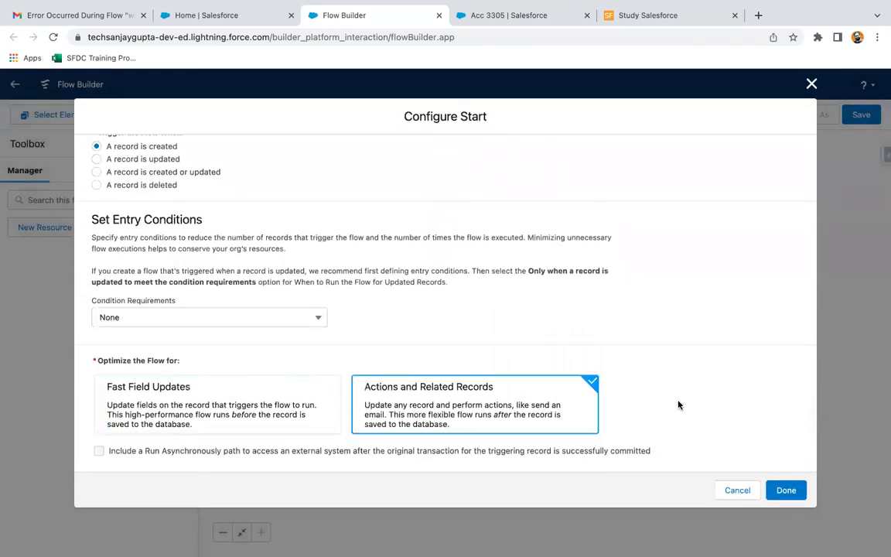
{"action": "left_click", "coordinate": [785, 490]}
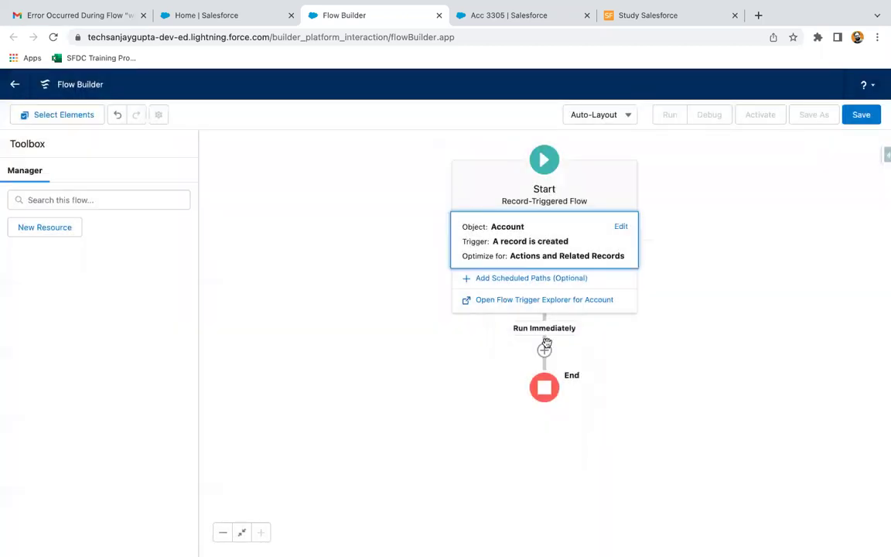
- Browse the elements addable after Start, then reopen the start trigger configuration
{"action": "left_click", "coordinate": [544, 347]}
{"action": "scroll", "coordinate": [527, 338], "scroll_direction": "down", "scroll_amount": 2}
{"action": "scroll", "coordinate": [527, 338], "scroll_direction": "up", "scroll_amount": 2}
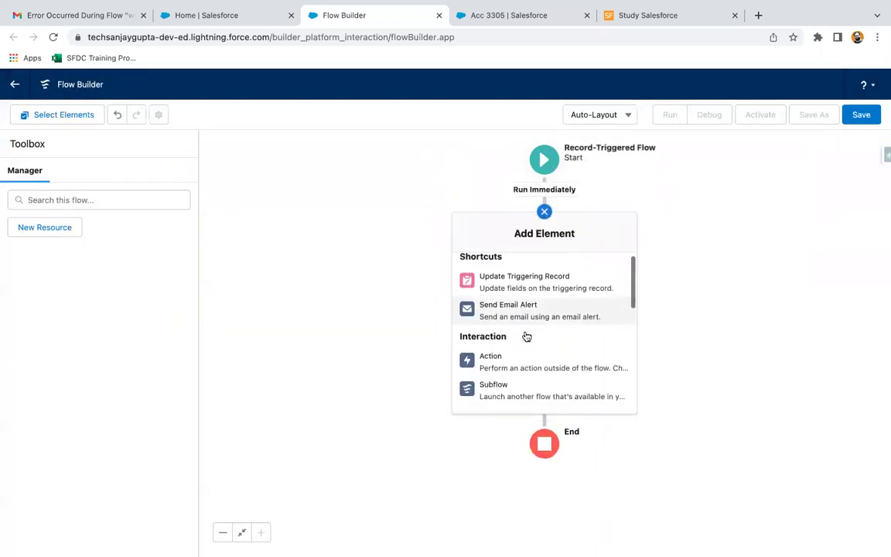
{"action": "scroll", "coordinate": [534, 310], "scroll_direction": "down", "scroll_amount": 2}
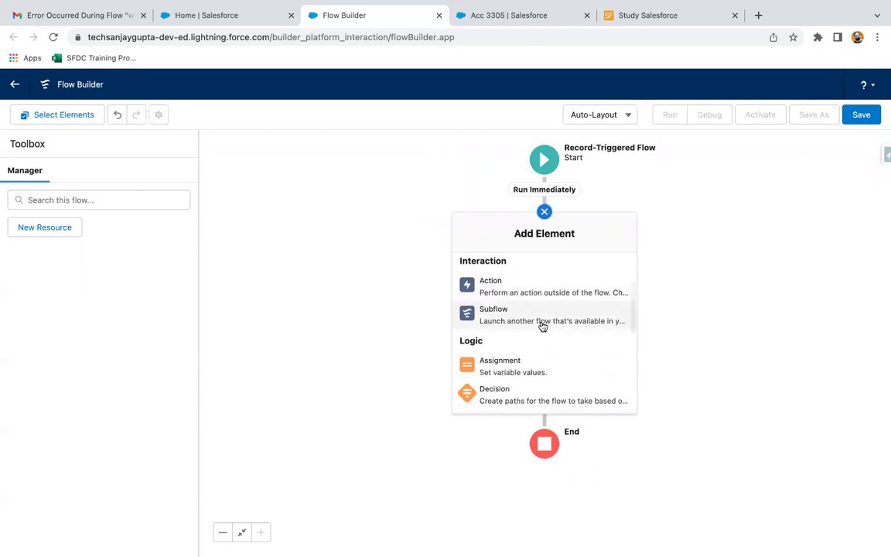
{"action": "scroll", "coordinate": [543, 323], "scroll_direction": "down", "scroll_amount": 2}
{"action": "scroll", "coordinate": [543, 326], "scroll_direction": "down", "scroll_amount": 2}
{"action": "scroll", "coordinate": [542, 327], "scroll_direction": "up", "scroll_amount": 2}
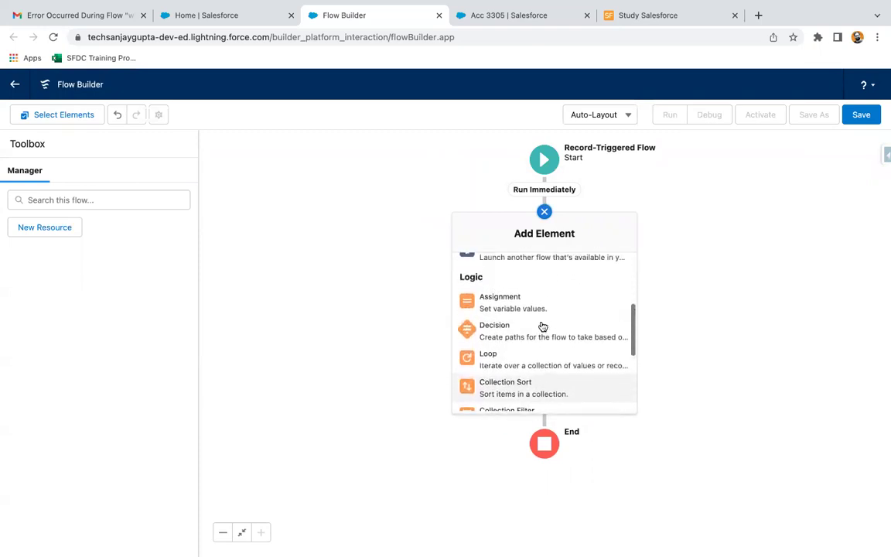
{"action": "scroll", "coordinate": [543, 326], "scroll_direction": "down", "scroll_amount": 1}
{"action": "scroll", "coordinate": [542, 326], "scroll_direction": "down", "scroll_amount": 3}
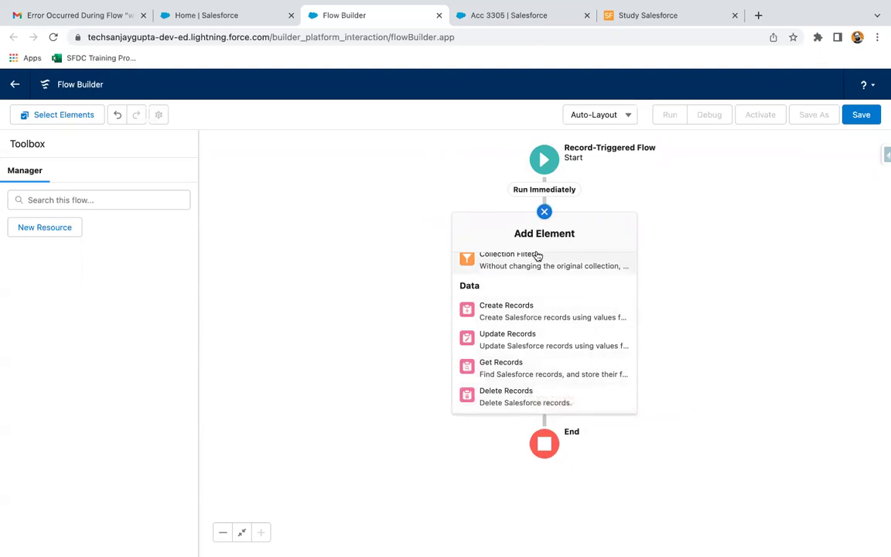
{"action": "scroll", "coordinate": [551, 273], "scroll_direction": "up", "scroll_amount": 5}
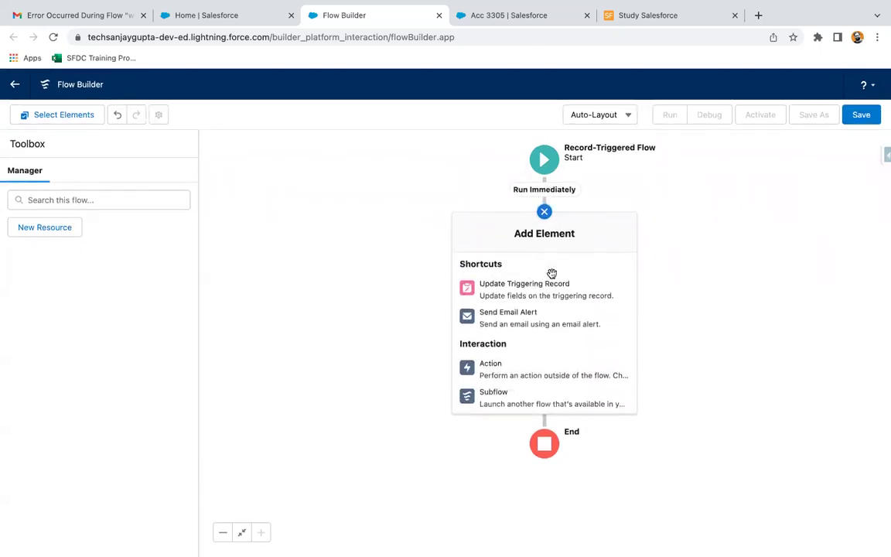
{"action": "left_click", "coordinate": [544, 161]}
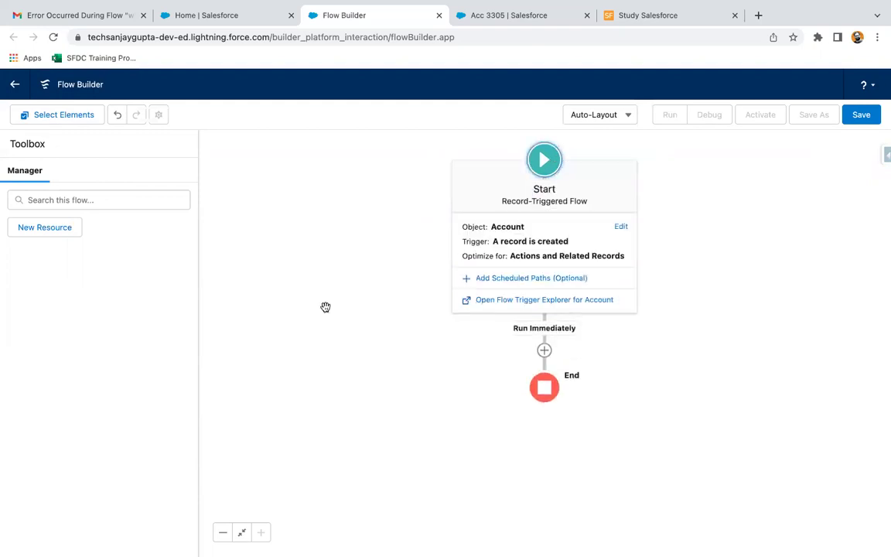
{"action": "left_click", "coordinate": [529, 249]}
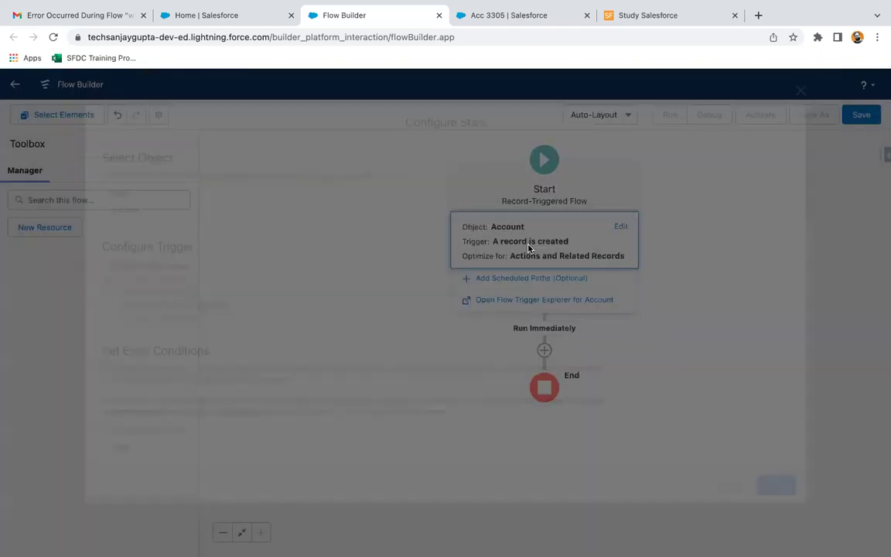
- Review the Fast Field Update vs Actions & Related Record slide, then return to Flow Builder
{"action": "scroll", "coordinate": [236, 392], "scroll_direction": "down", "scroll_amount": 3}
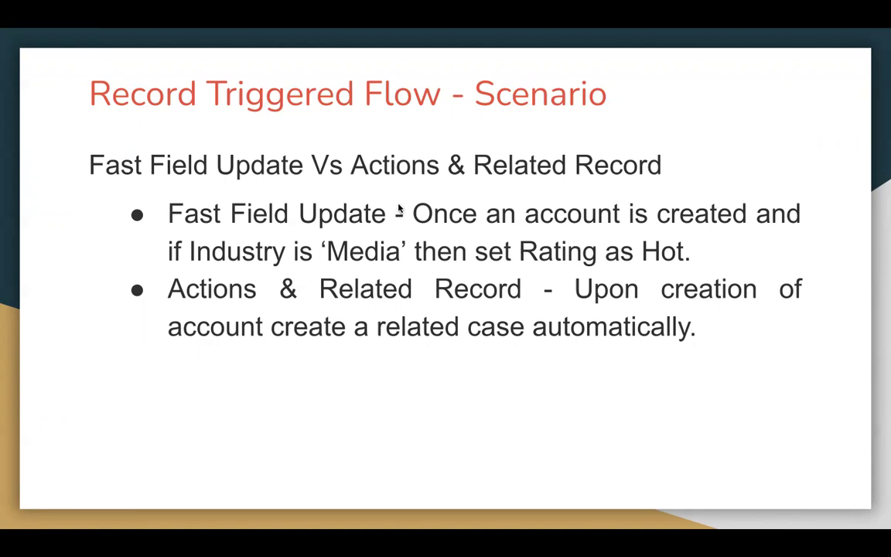
{"action": "key", "text": "ctrl+Right"}
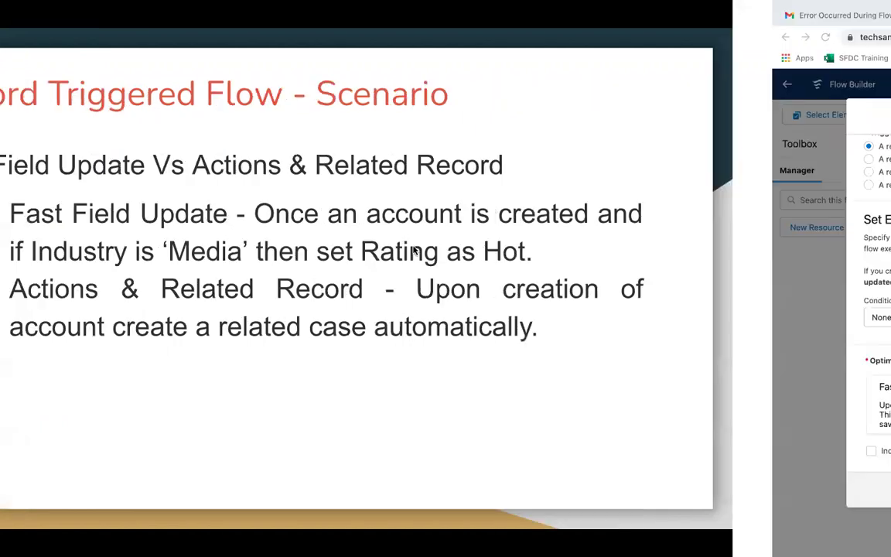
- Switch the start optimization back to Fast Field Updates
{"action": "left_click", "coordinate": [172, 404]}
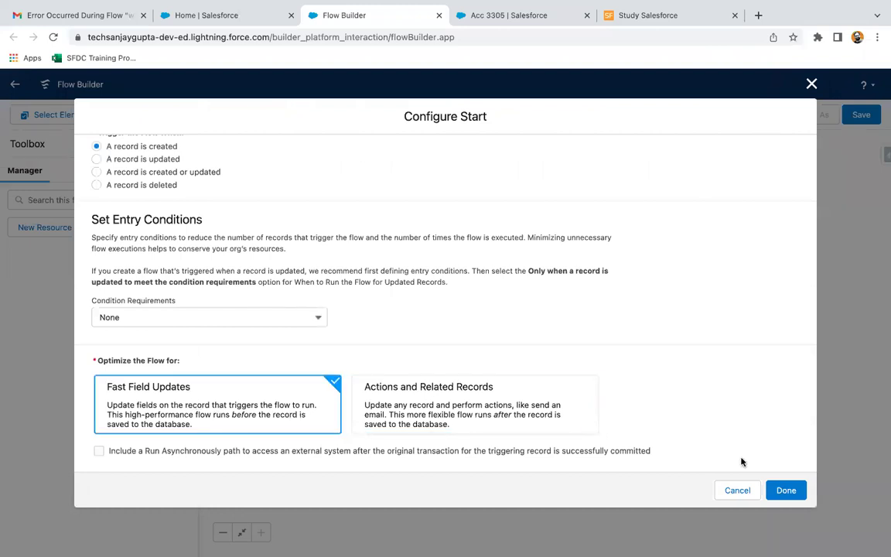
{"action": "left_click", "coordinate": [785, 490]}
{"action": "left_click", "coordinate": [503, 239]}
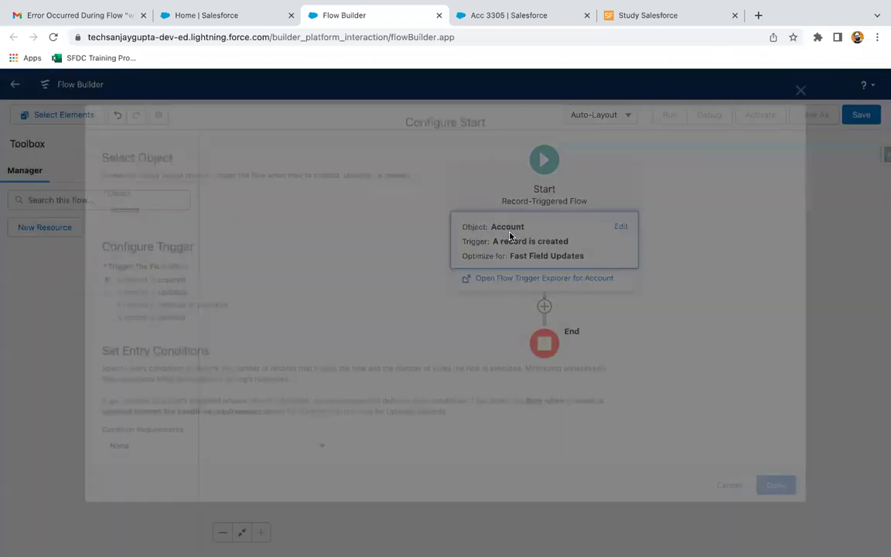
{"action": "left_click", "coordinate": [811, 85]}
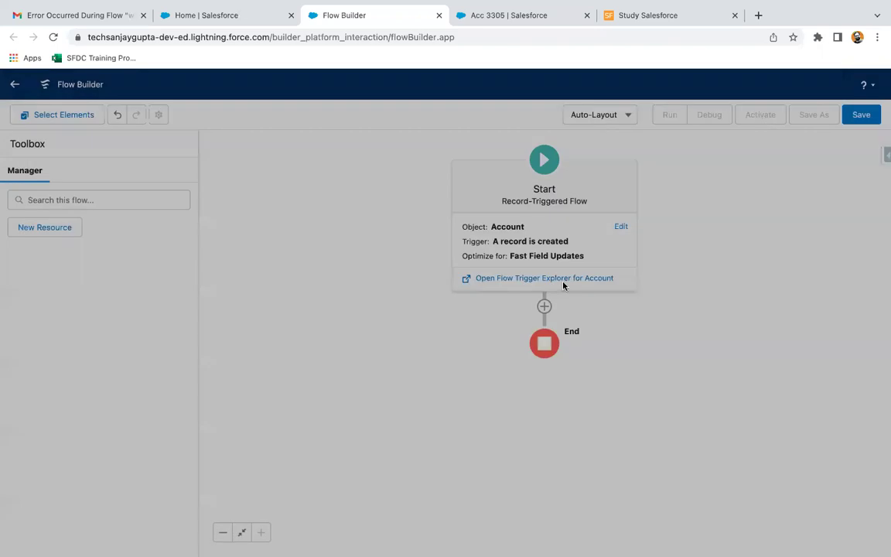
- Add an Update Triggering Record element after Start and begin typing its label
{"action": "left_click", "coordinate": [544, 305]}
{"action": "scroll", "coordinate": [541, 340], "scroll_direction": "down", "scroll_amount": 3}
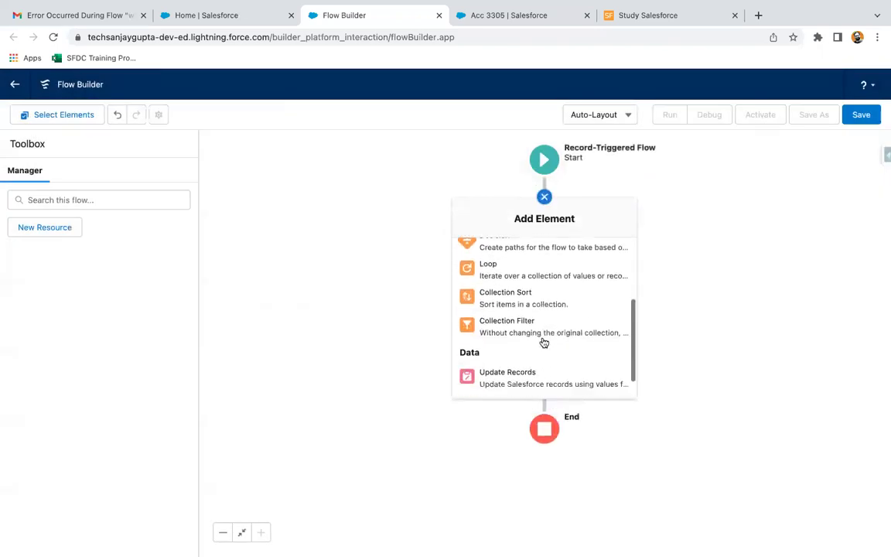
{"action": "scroll", "coordinate": [535, 344], "scroll_direction": "up", "scroll_amount": 5}
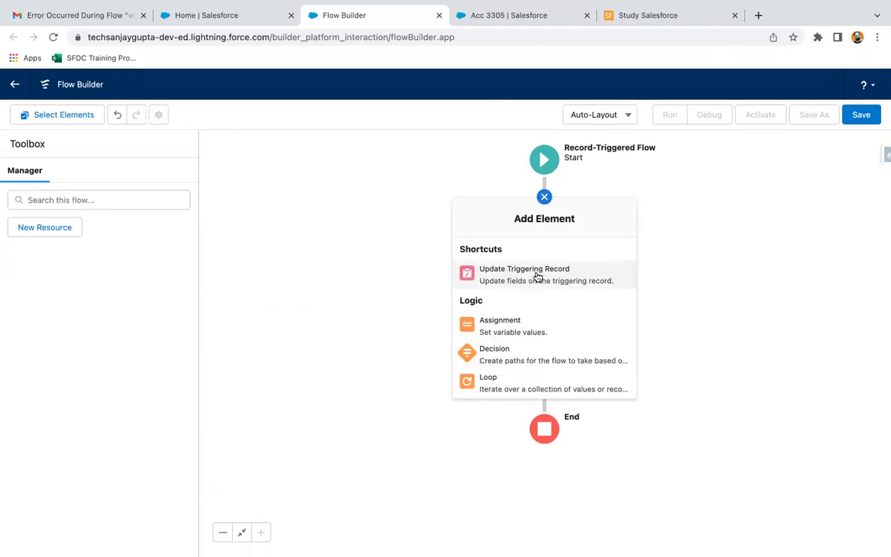
{"action": "left_click", "coordinate": [532, 276]}
{"action": "type", "text": "Update Account"}
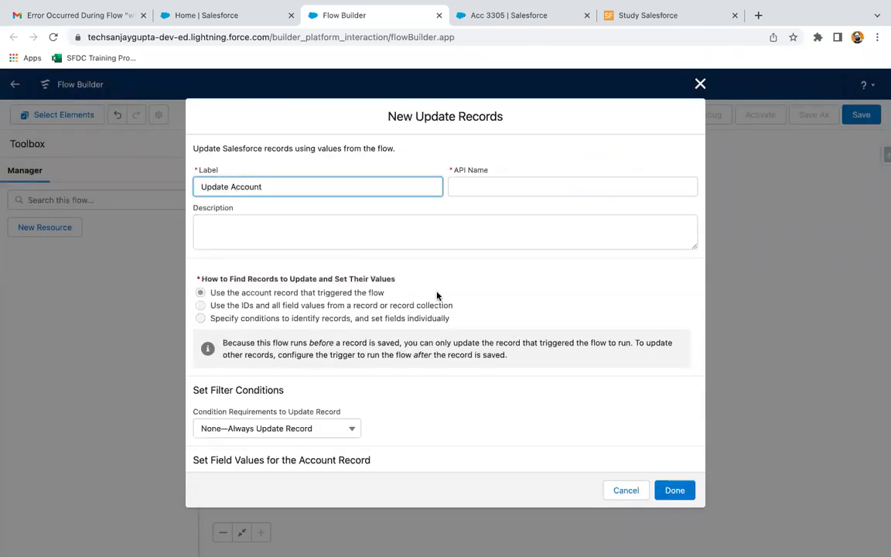
- Label the element Update Account with condition All Conditions Met: Industry Equals Media
{"action": "left_click", "coordinate": [436, 295]}
{"action": "scroll", "coordinate": [436, 296], "scroll_direction": "down", "scroll_amount": 2}
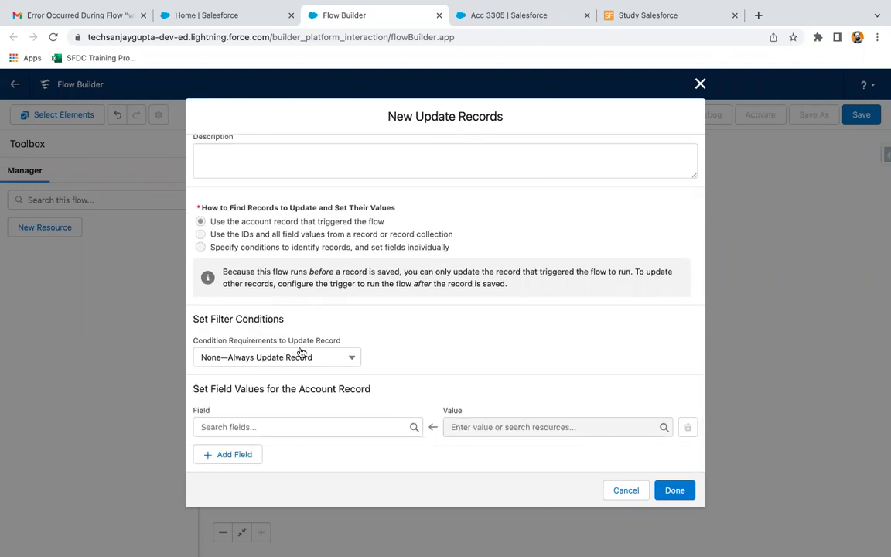
{"action": "left_click", "coordinate": [276, 425]}
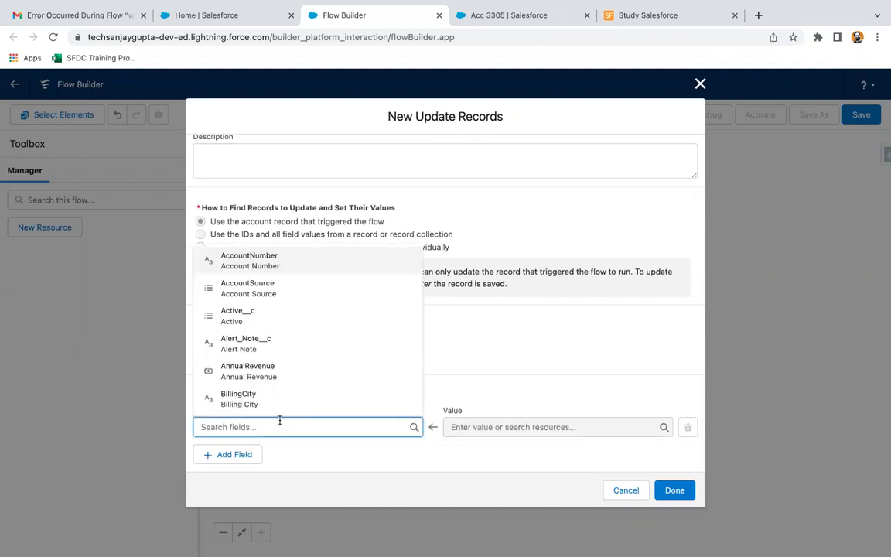
{"action": "left_click", "coordinate": [458, 332]}
{"action": "left_click", "coordinate": [294, 362]}
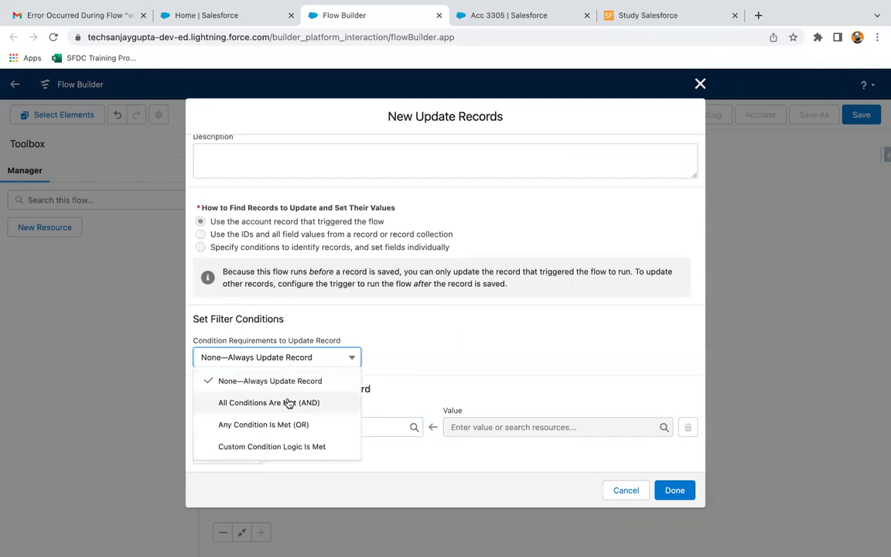
{"action": "left_click", "coordinate": [288, 402]}
{"action": "scroll", "coordinate": [313, 388], "scroll_direction": "down", "scroll_amount": 2}
{"action": "left_click", "coordinate": [285, 330]}
{"action": "type", "text": "indi"}
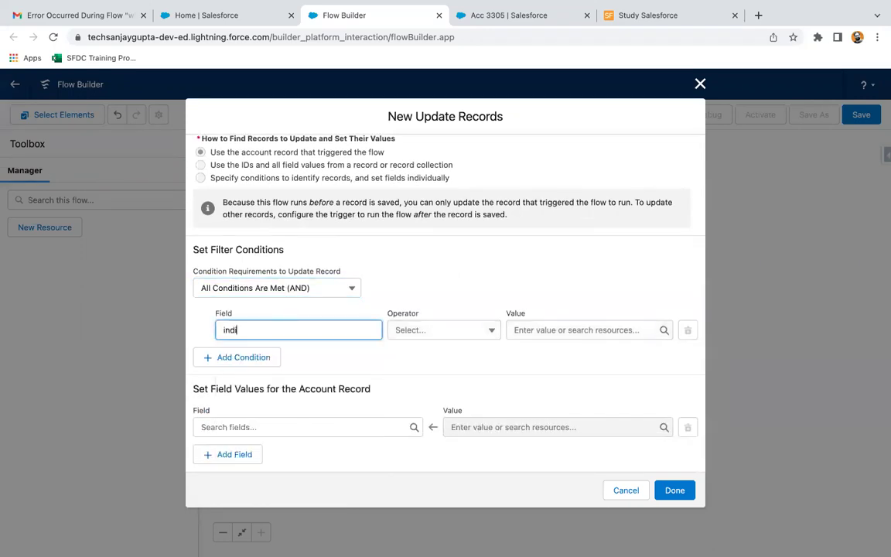
{"action": "type", "text": "us"}
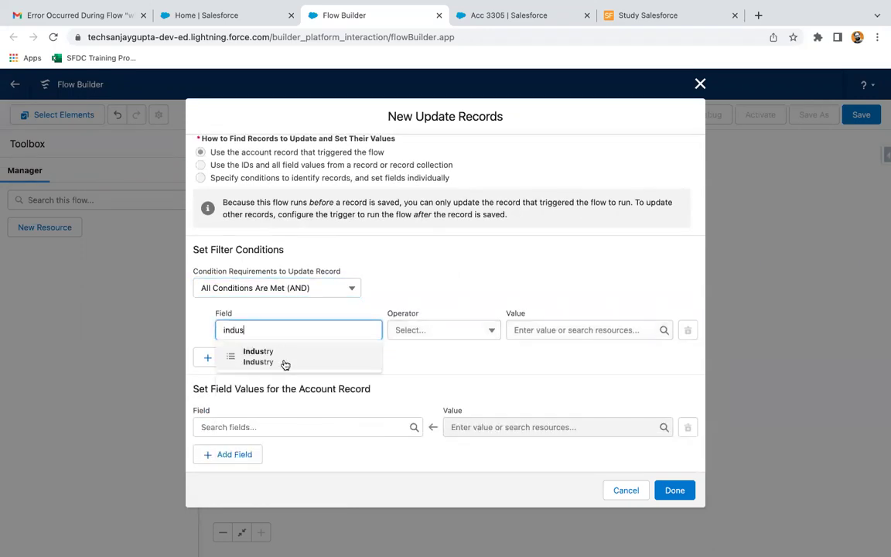
{"action": "left_click", "coordinate": [284, 364]}
{"action": "left_click", "coordinate": [561, 329]}
{"action": "type", "text": "med"}
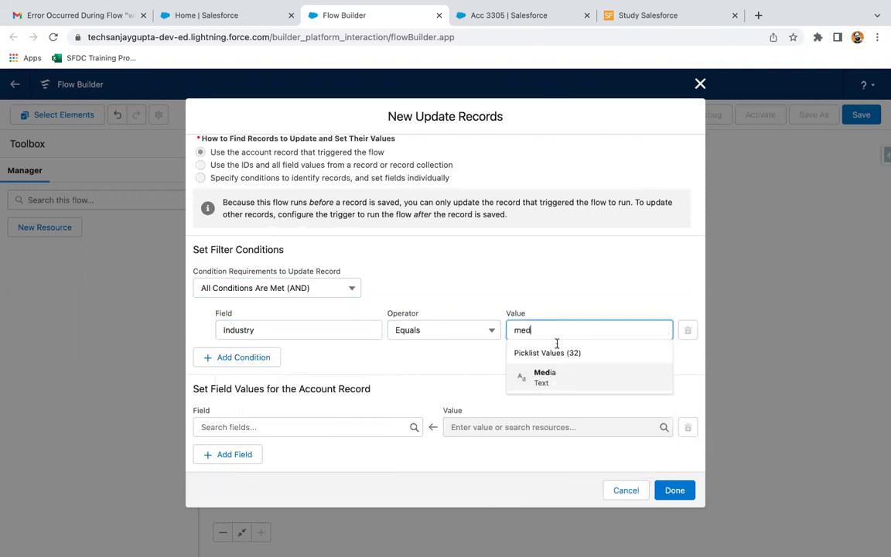
{"action": "left_click", "coordinate": [561, 378]}
- Set the Account's Rating field to Hot and save the element
{"action": "left_click", "coordinate": [272, 427]}
{"action": "type", "text": "ratin"}
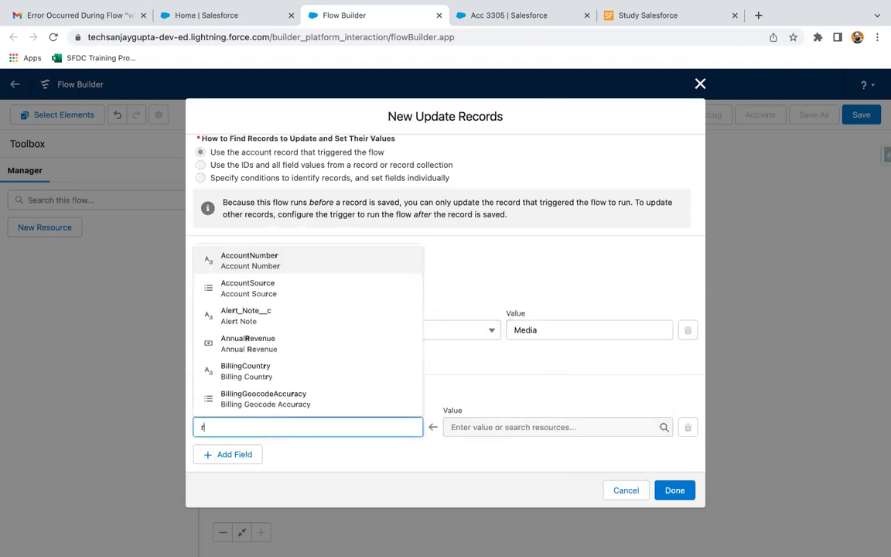
{"action": "left_click", "coordinate": [293, 403]}
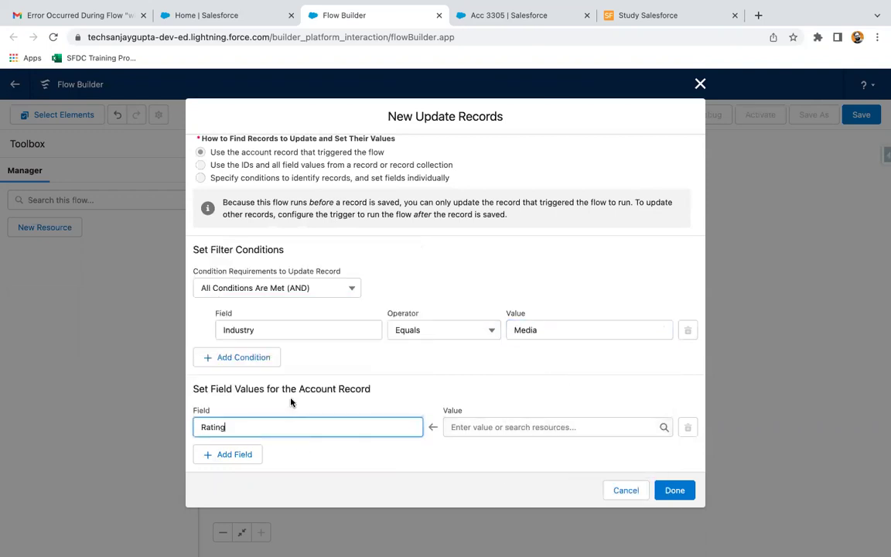
{"action": "left_click", "coordinate": [491, 427]}
{"action": "type", "text": "hot"}
{"action": "left_click", "coordinate": [501, 409]}
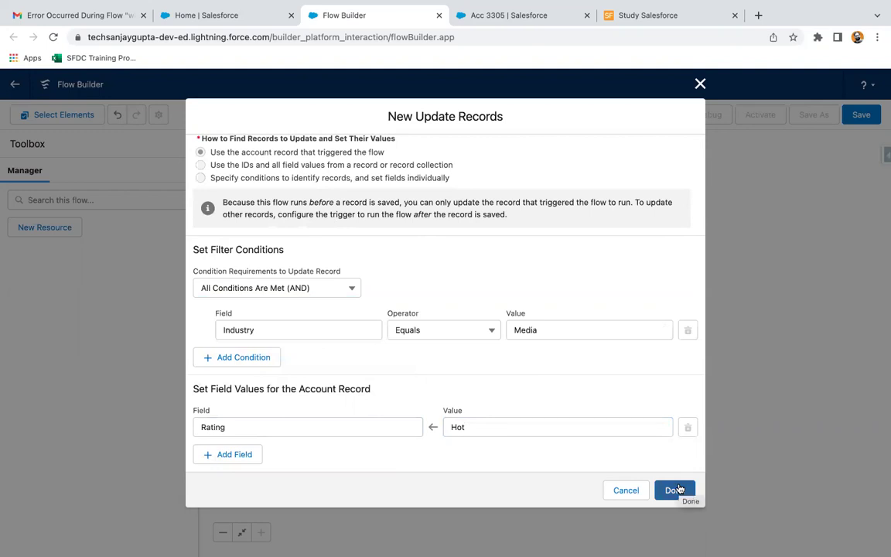
{"action": "scroll", "coordinate": [526, 310], "scroll_direction": "up", "scroll_amount": 5}
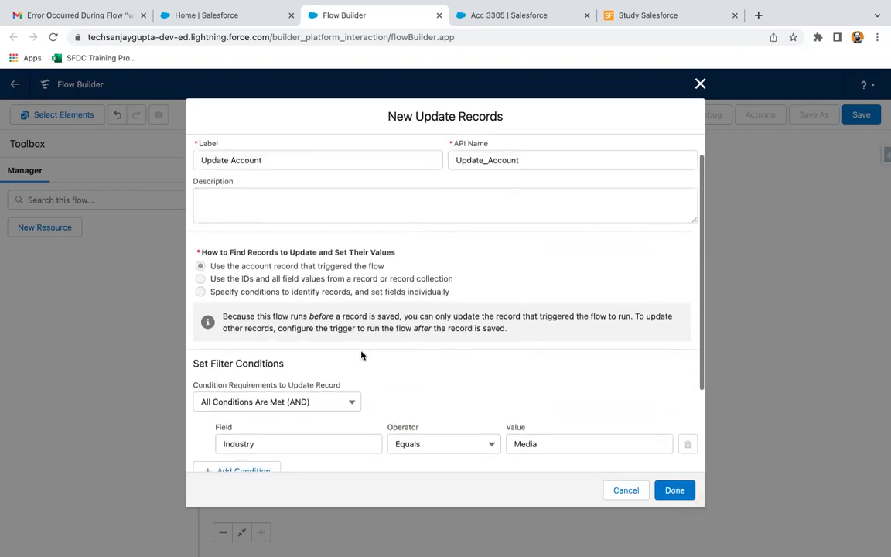
{"action": "scroll", "coordinate": [362, 354], "scroll_direction": "up", "scroll_amount": 3}
{"action": "scroll", "coordinate": [360, 341], "scroll_direction": "up", "scroll_amount": 1}
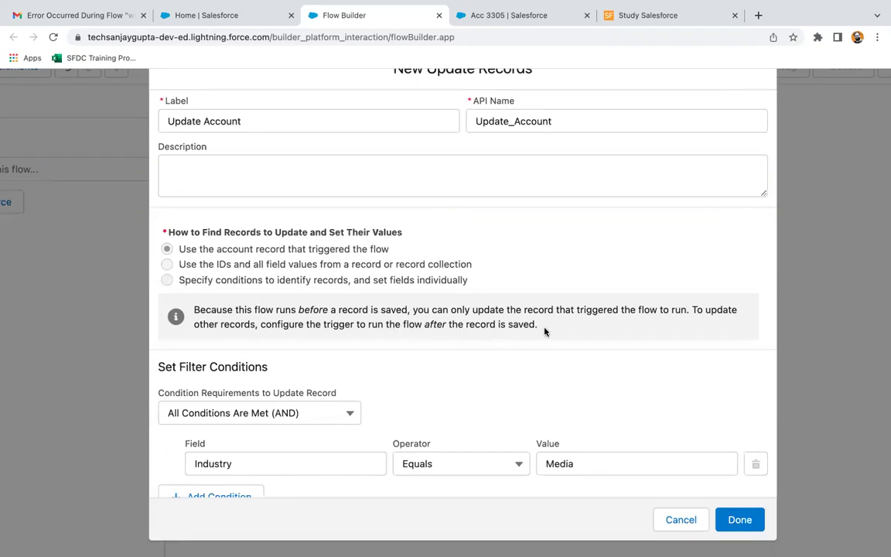
{"action": "scroll", "coordinate": [544, 331], "scroll_direction": "down", "scroll_amount": 3}
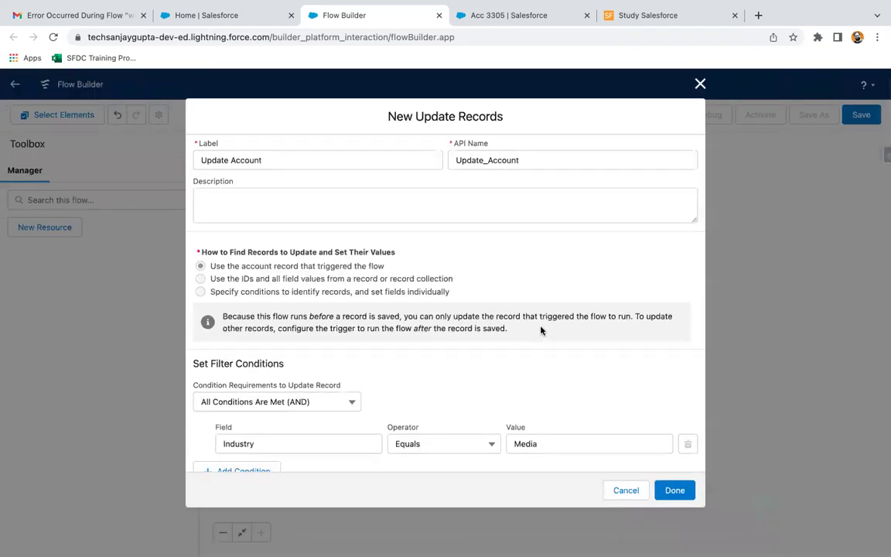
{"action": "left_click", "coordinate": [674, 490]}
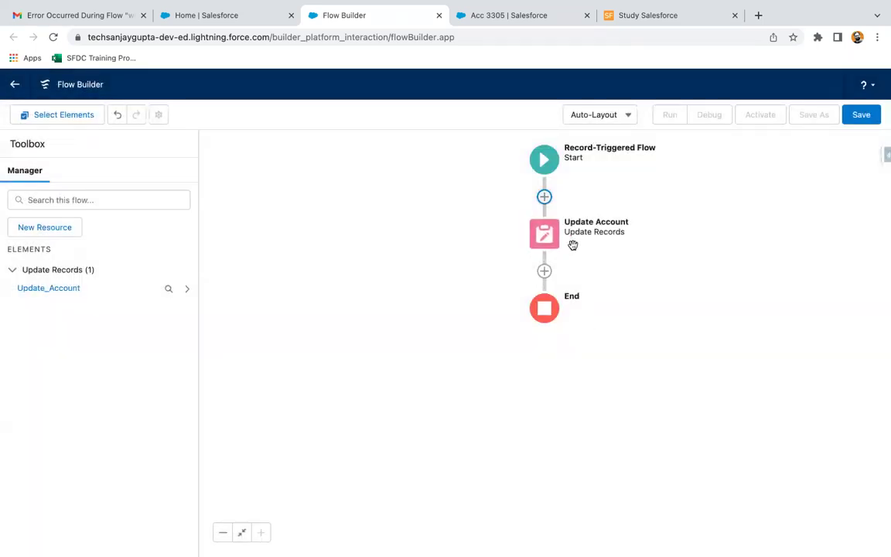
- Review the Update Account element's settings without making changes
{"action": "double_click", "coordinate": [550, 236]}
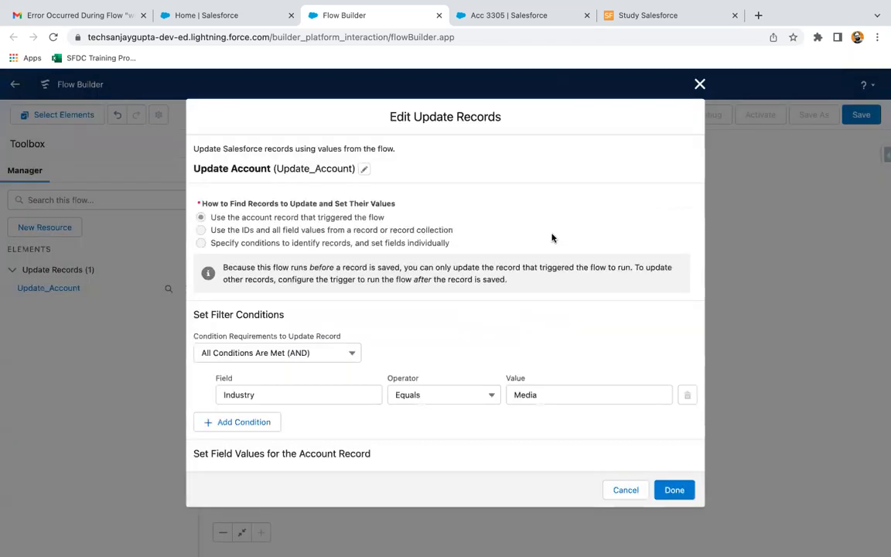
{"action": "scroll", "coordinate": [515, 296], "scroll_direction": "down", "scroll_amount": 2}
{"action": "scroll", "coordinate": [515, 296], "scroll_direction": "up", "scroll_amount": 2}
{"action": "scroll", "coordinate": [515, 296], "scroll_direction": "down", "scroll_amount": 2}
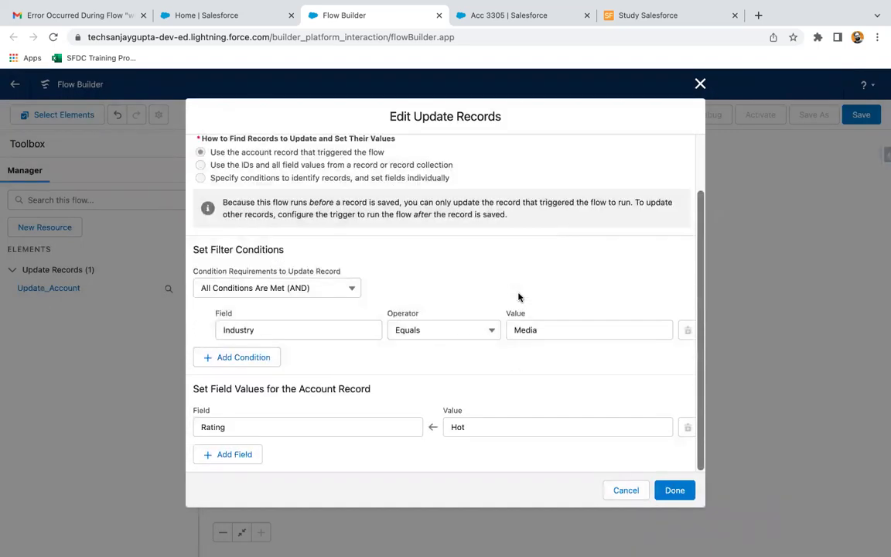
{"action": "left_click", "coordinate": [626, 490]}
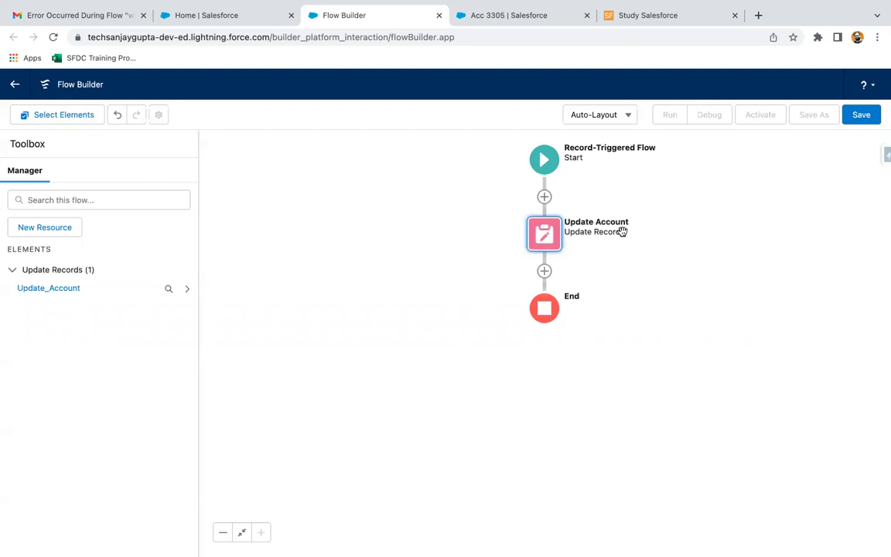
- Save the flow as 'Fast Field Update Vs Action & Related Records' and activate it
{"action": "left_click", "coordinate": [863, 116]}
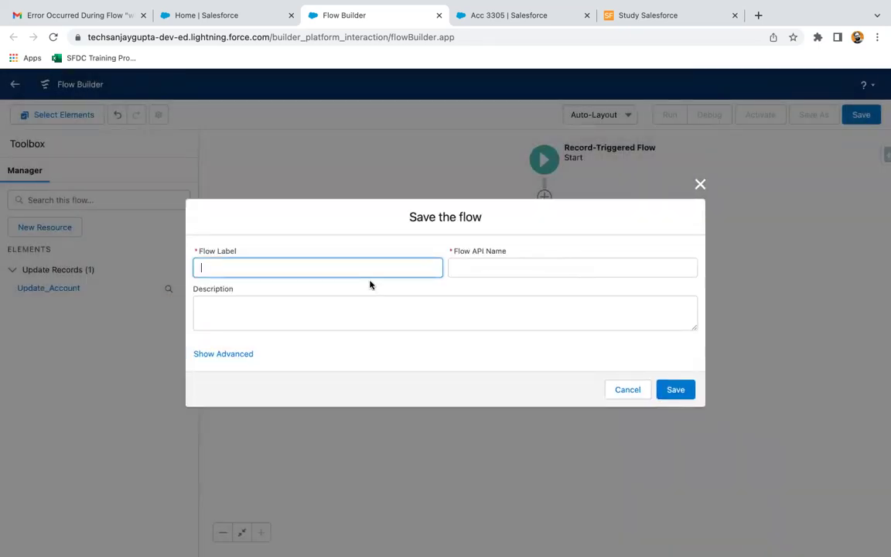
{"action": "type", "text": "Fas"}
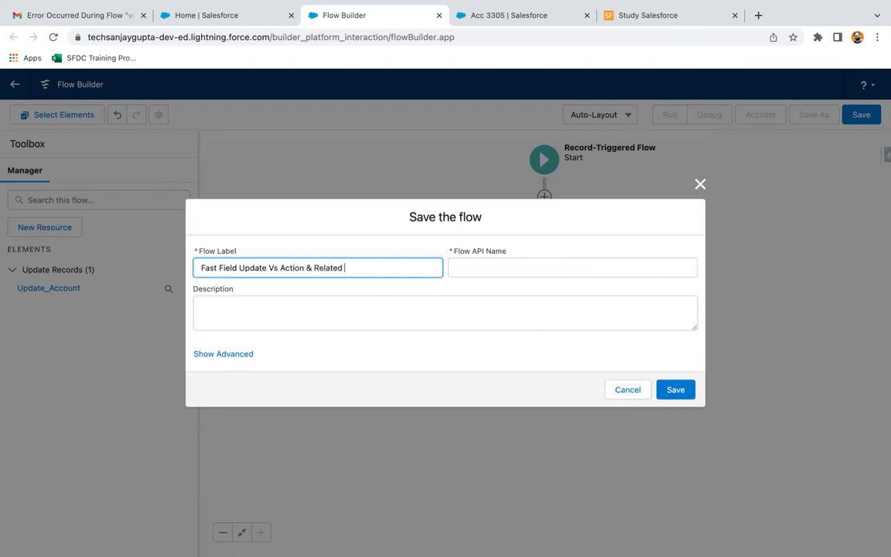
{"action": "left_click", "coordinate": [466, 352]}
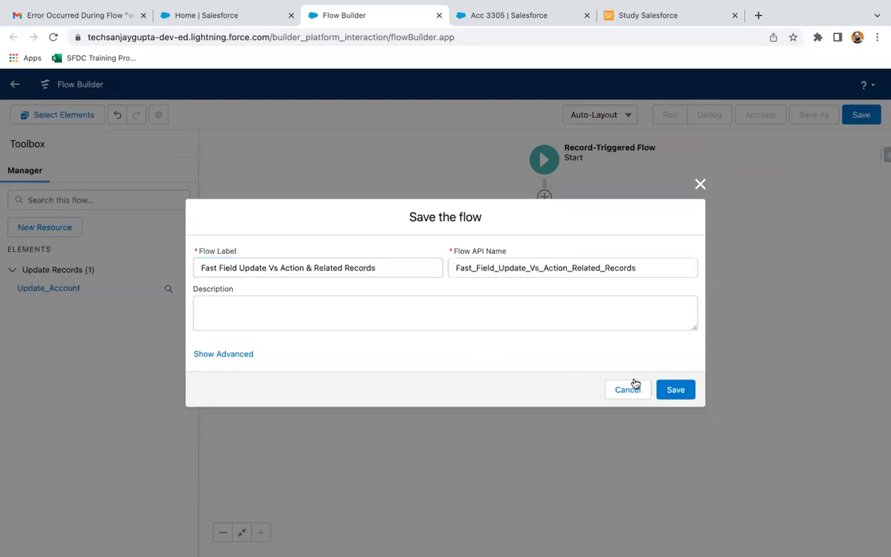
{"action": "left_click", "coordinate": [677, 391]}
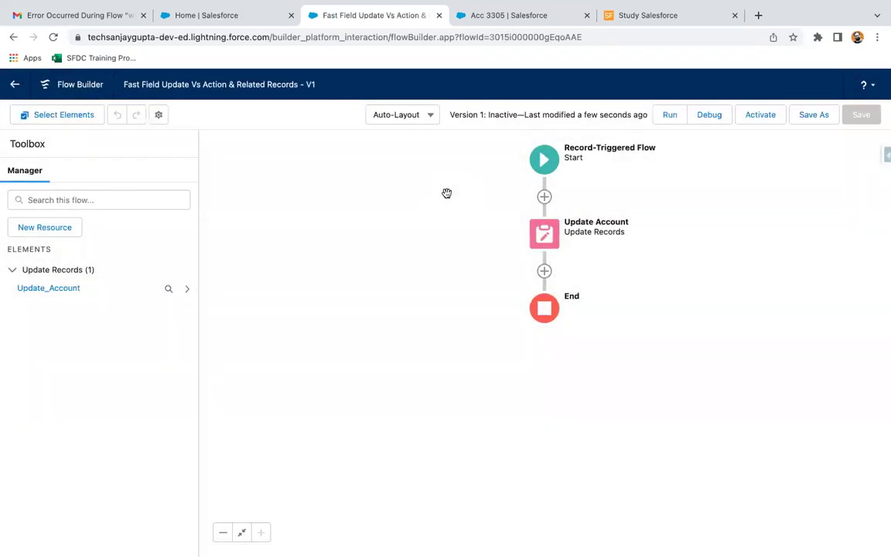
{"action": "left_click", "coordinate": [756, 116]}
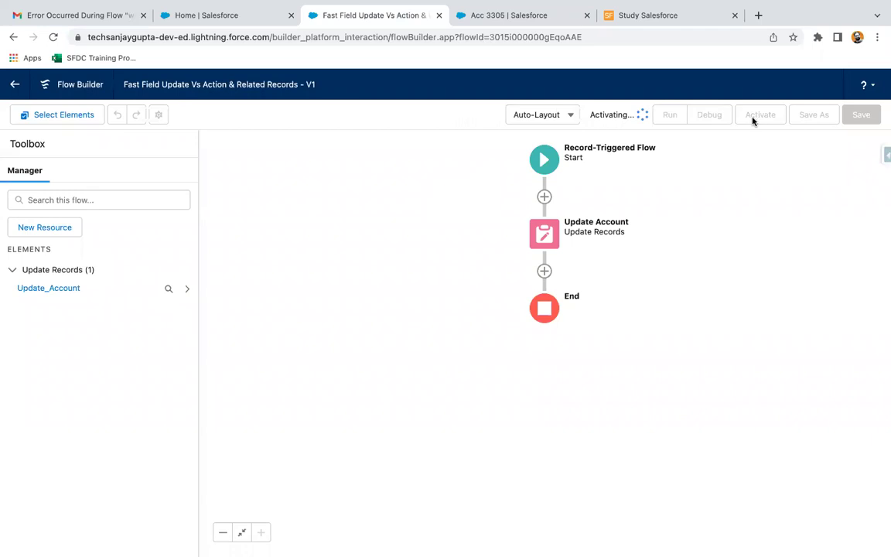
- Create Account 3306 with Industry Media and view its details
{"action": "left_click", "coordinate": [528, 22]}
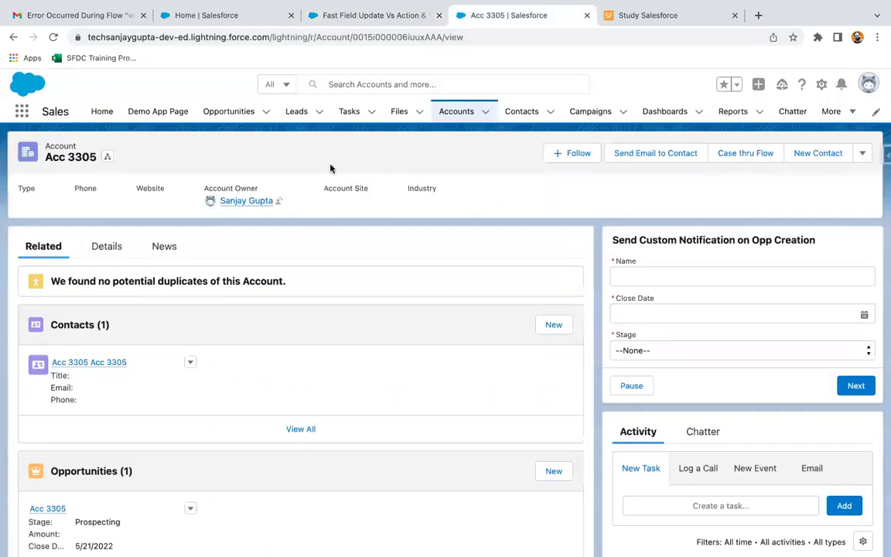
{"action": "left_click", "coordinate": [456, 113]}
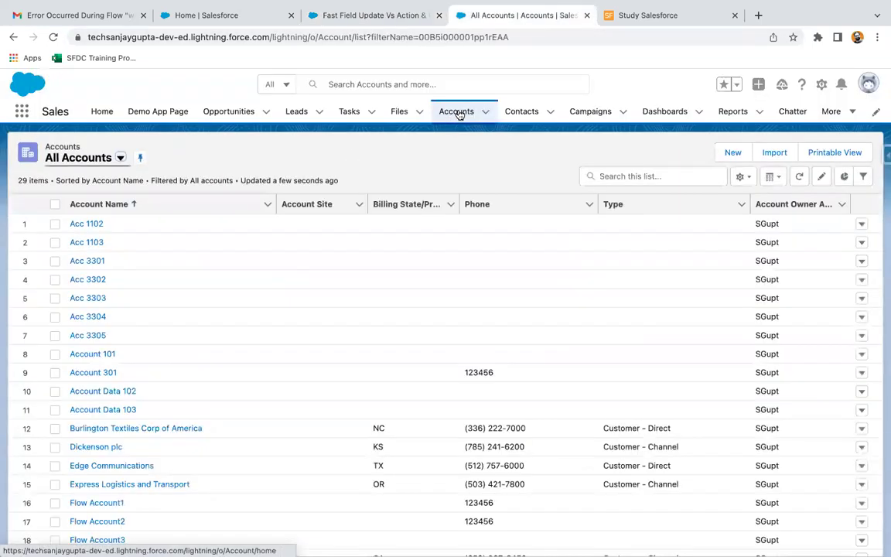
{"action": "left_click", "coordinate": [732, 152]}
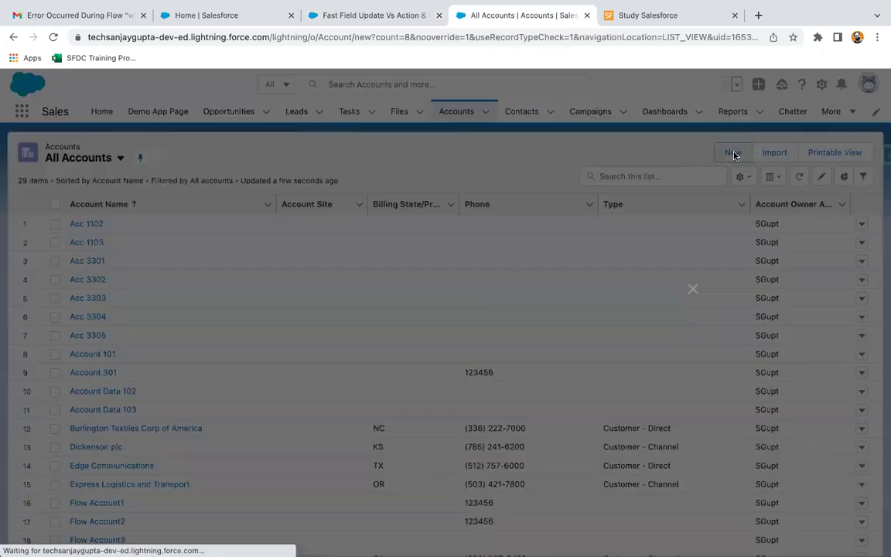
{"action": "left_click", "coordinate": [283, 225]}
{"action": "type", "text": "Accou"}
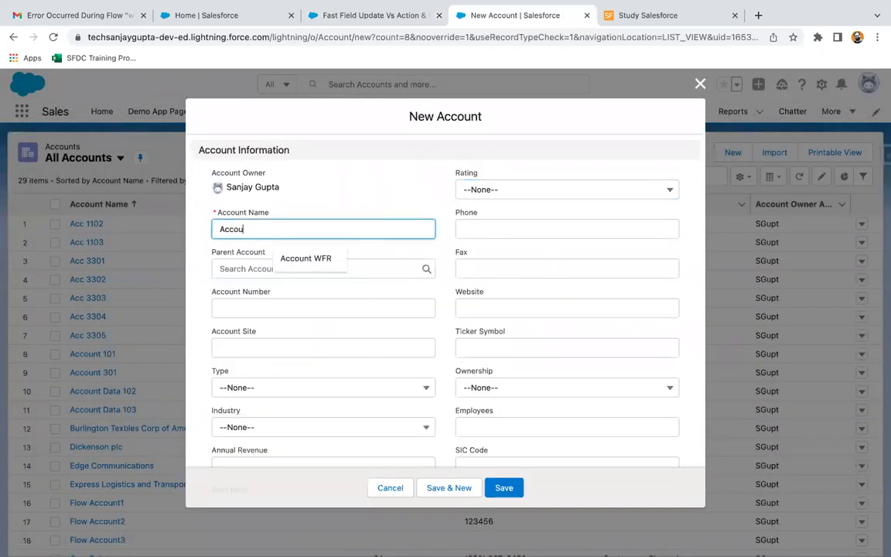
{"action": "type", "text": "nt 3306"}
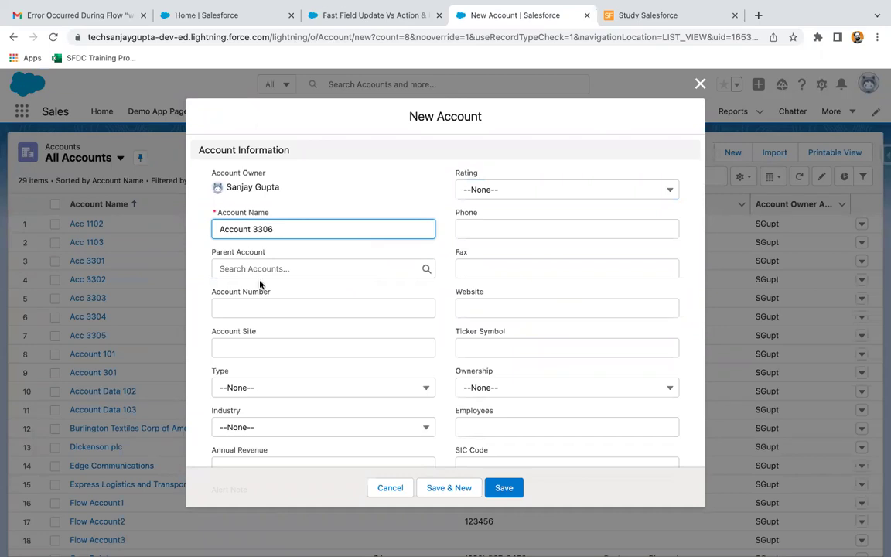
{"action": "scroll", "coordinate": [258, 285], "scroll_direction": "down", "scroll_amount": 3}
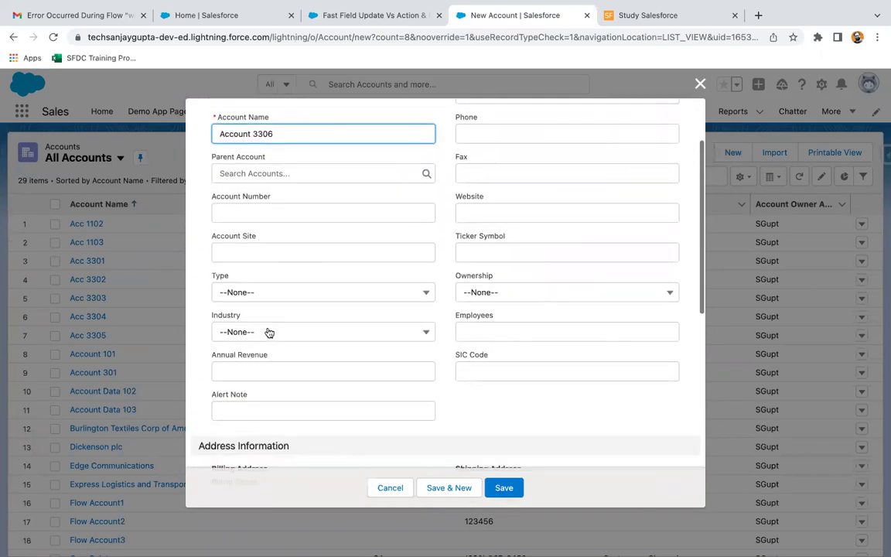
{"action": "left_click", "coordinate": [255, 307]}
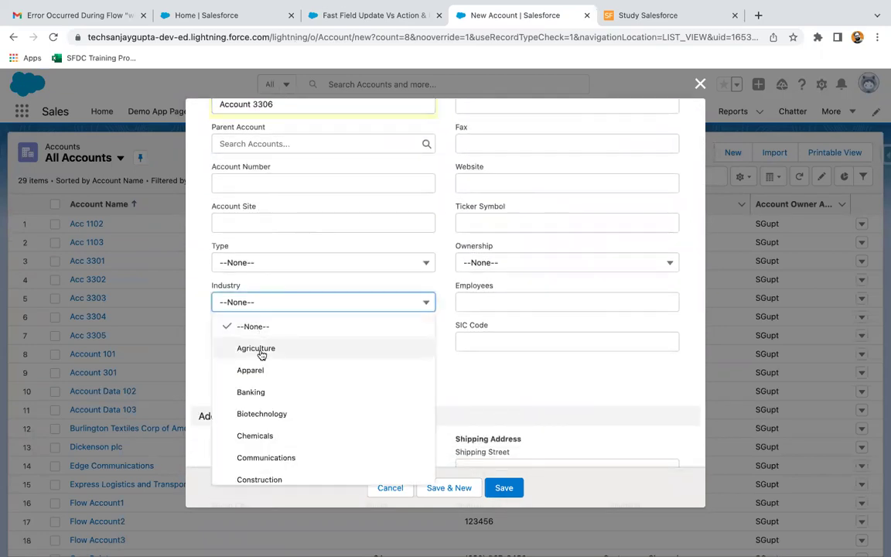
{"action": "scroll", "coordinate": [262, 354], "scroll_direction": "down", "scroll_amount": 5}
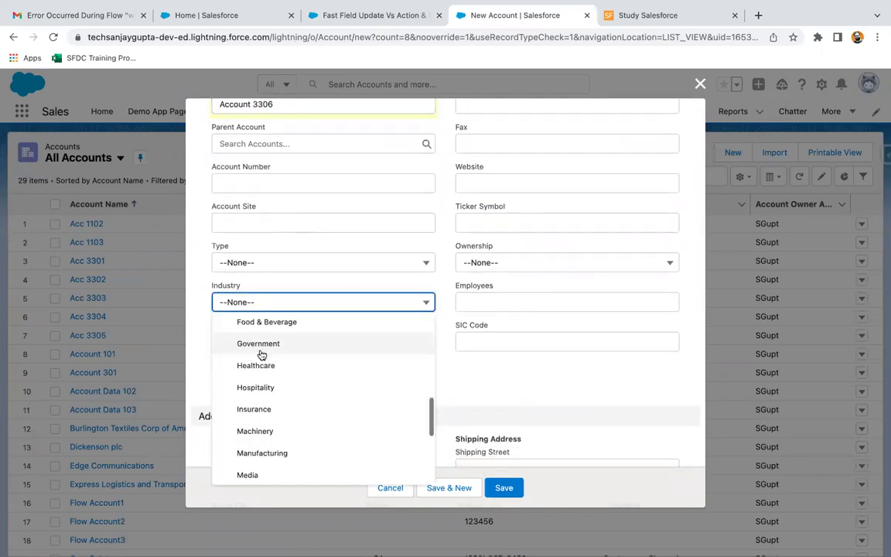
{"action": "left_click", "coordinate": [249, 474]}
{"action": "scroll", "coordinate": [464, 324], "scroll_direction": "up", "scroll_amount": 3}
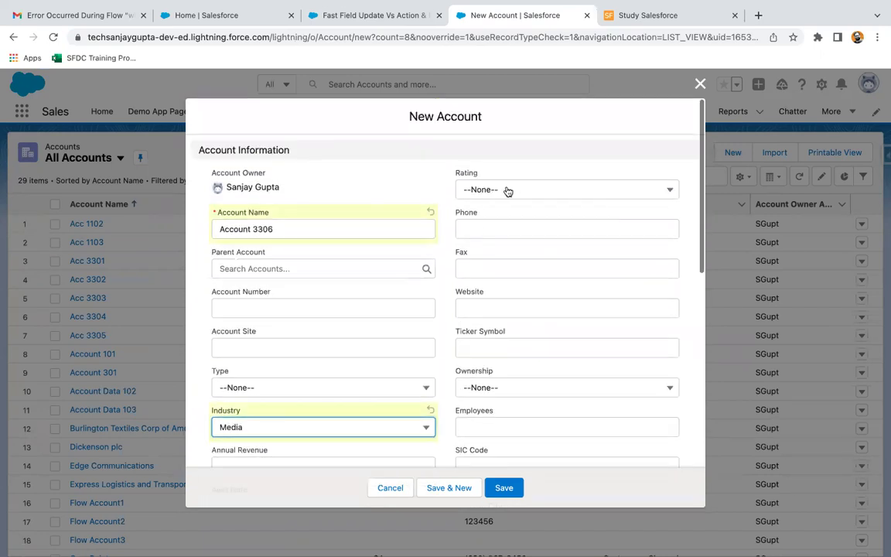
{"action": "left_click", "coordinate": [503, 487]}
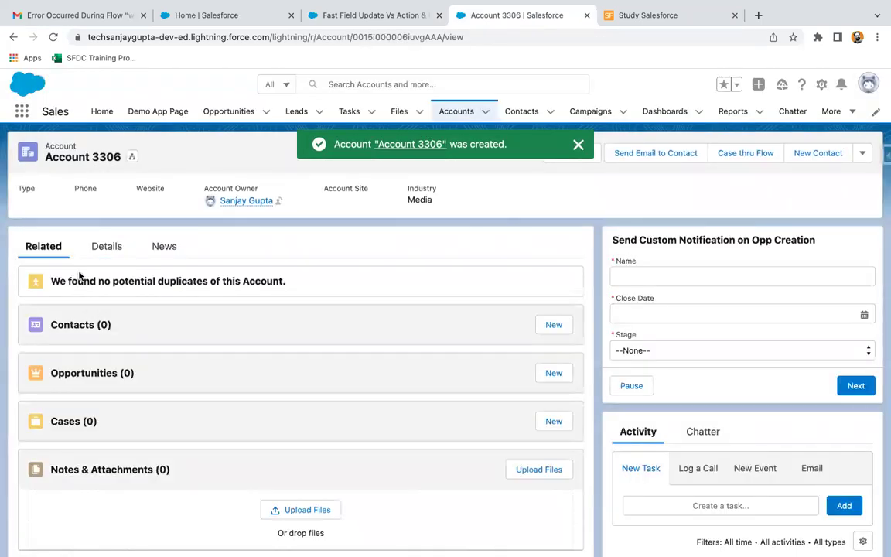
{"action": "left_click", "coordinate": [99, 250]}
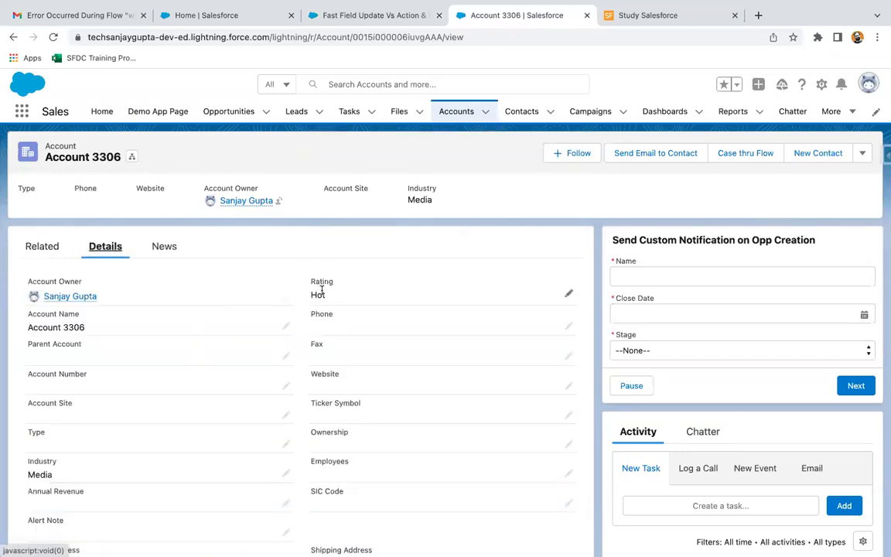
- Create Account 3307 with Industry Agriculture and view its details
{"action": "left_click", "coordinate": [455, 111]}
{"action": "left_click", "coordinate": [728, 153]}
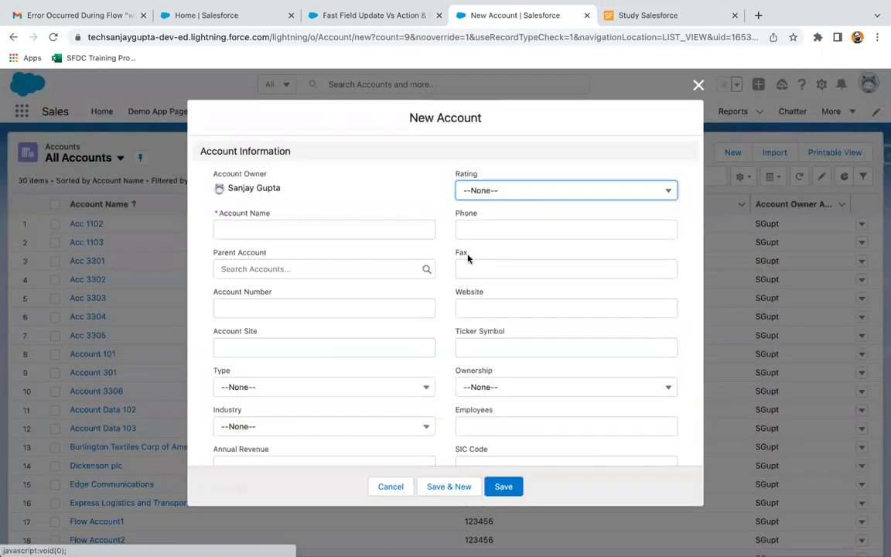
{"action": "left_click", "coordinate": [304, 229]}
{"action": "type", "text": "Accou"}
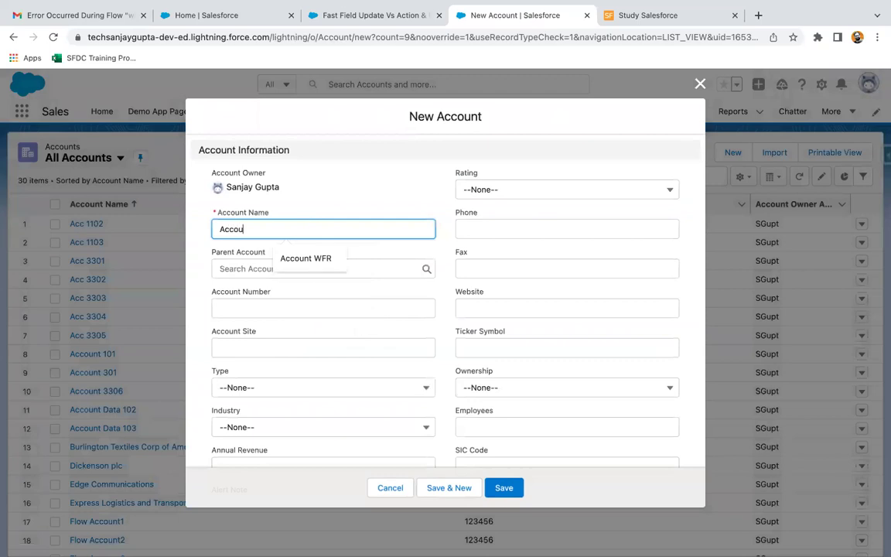
{"action": "type", "text": "nt 3307"}
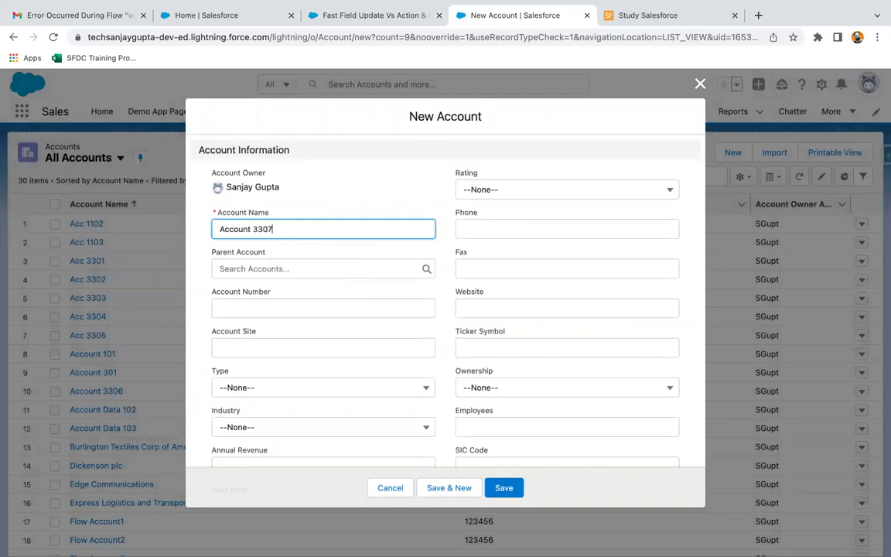
{"action": "scroll", "coordinate": [304, 299], "scroll_direction": "down", "scroll_amount": 2}
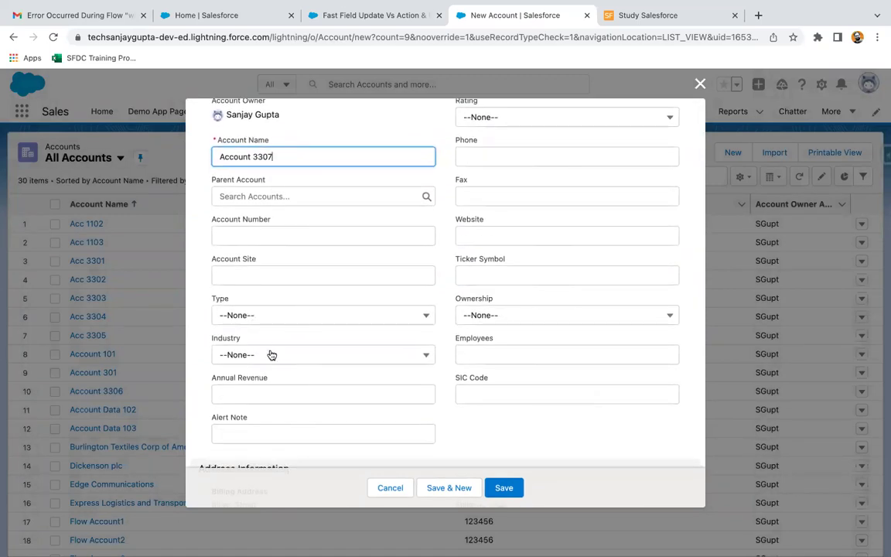
{"action": "left_click", "coordinate": [270, 354]}
{"action": "left_click", "coordinate": [266, 400]}
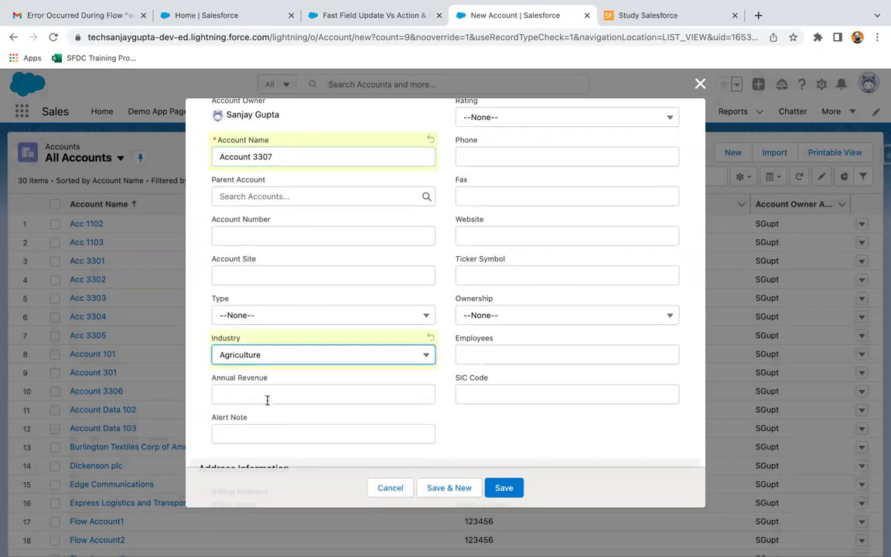
{"action": "left_click", "coordinate": [504, 485]}
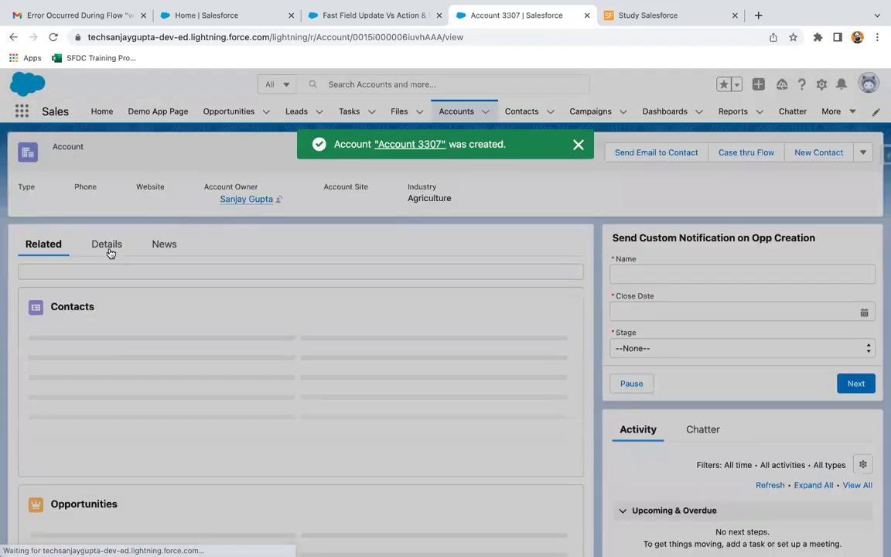
{"action": "left_click", "coordinate": [109, 250]}
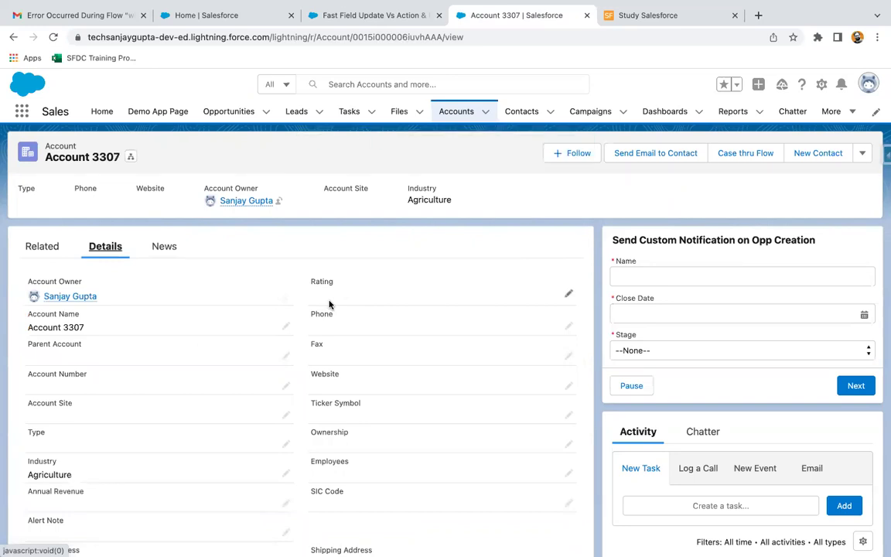
- Back in the flow, review the Update Account element's settings and close its editor
{"action": "left_click", "coordinate": [361, 23]}
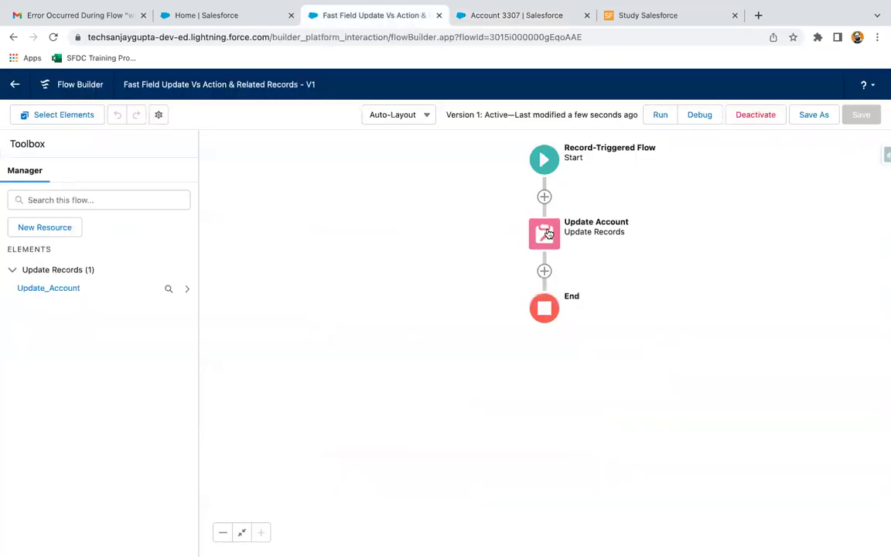
{"action": "double_click", "coordinate": [544, 234]}
{"action": "scroll", "coordinate": [344, 382], "scroll_direction": "down", "scroll_amount": 2}
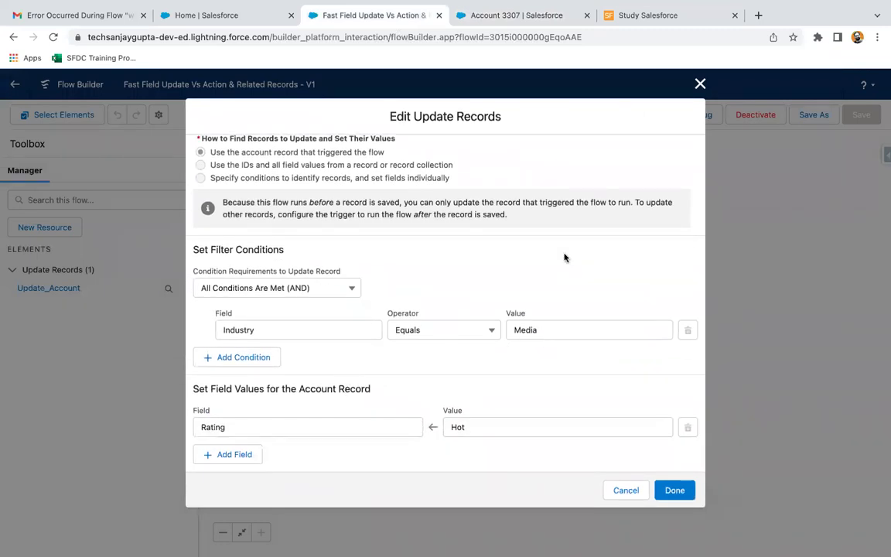
{"action": "scroll", "coordinate": [526, 219], "scroll_direction": "up", "scroll_amount": 2}
{"action": "left_click", "coordinate": [699, 83]}
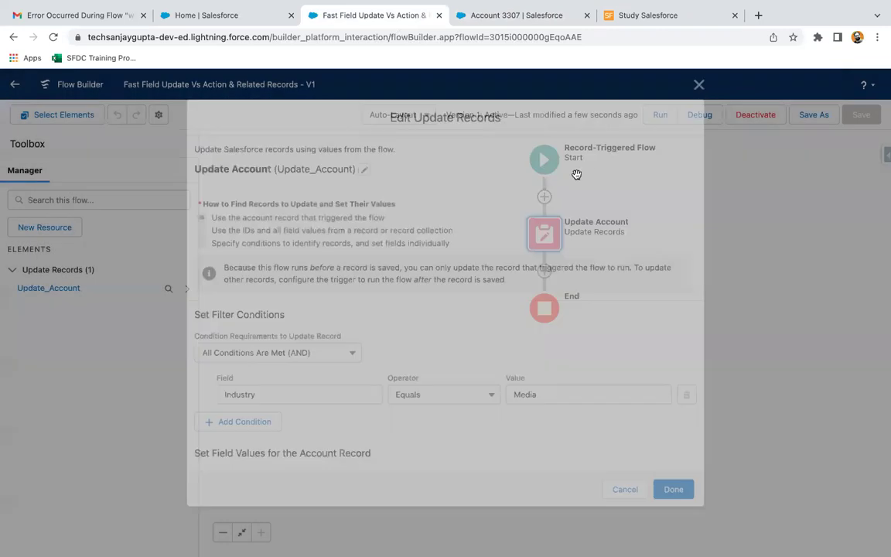
- Open the Start element's Configure Start panel and scroll to the Optimize the Flow for options
{"action": "left_click", "coordinate": [544, 159]}
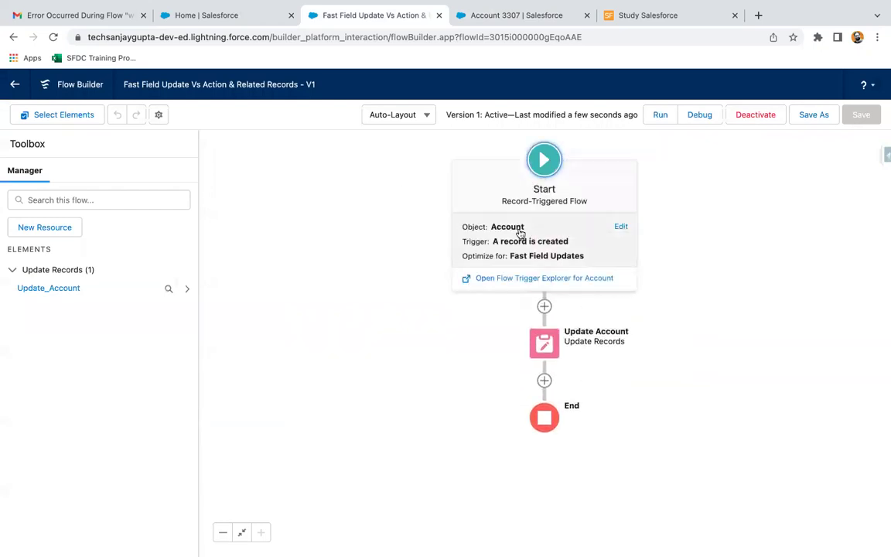
{"action": "left_click", "coordinate": [458, 224]}
{"action": "scroll", "coordinate": [227, 411], "scroll_direction": "down", "scroll_amount": 3}
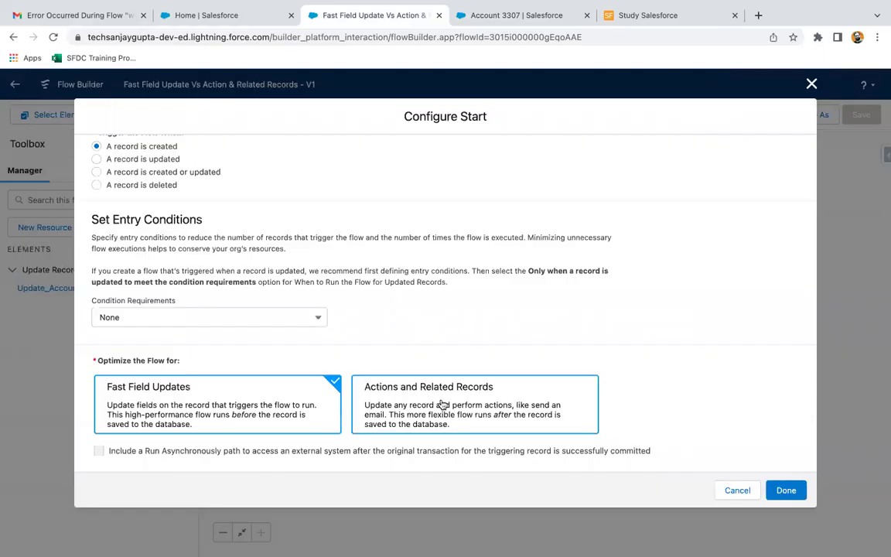
- Optimize the flow for Actions and Related Records and delete the Update Account element
{"action": "left_click", "coordinate": [442, 405]}
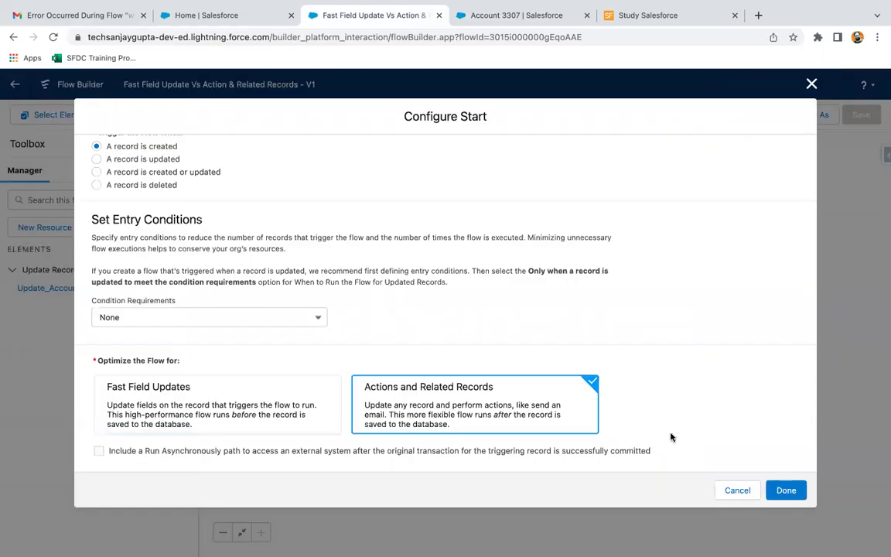
{"action": "left_click", "coordinate": [786, 489]}
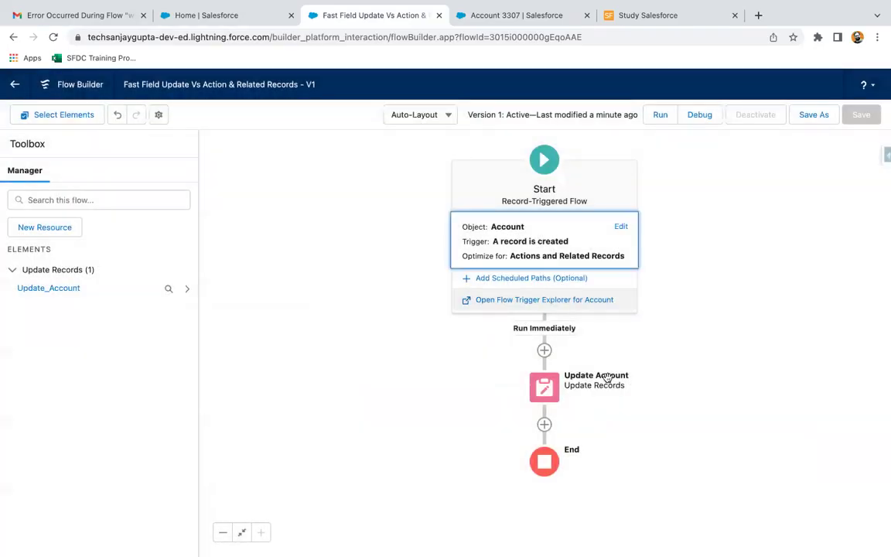
{"action": "left_click", "coordinate": [543, 386]}
{"action": "left_click", "coordinate": [500, 334]}
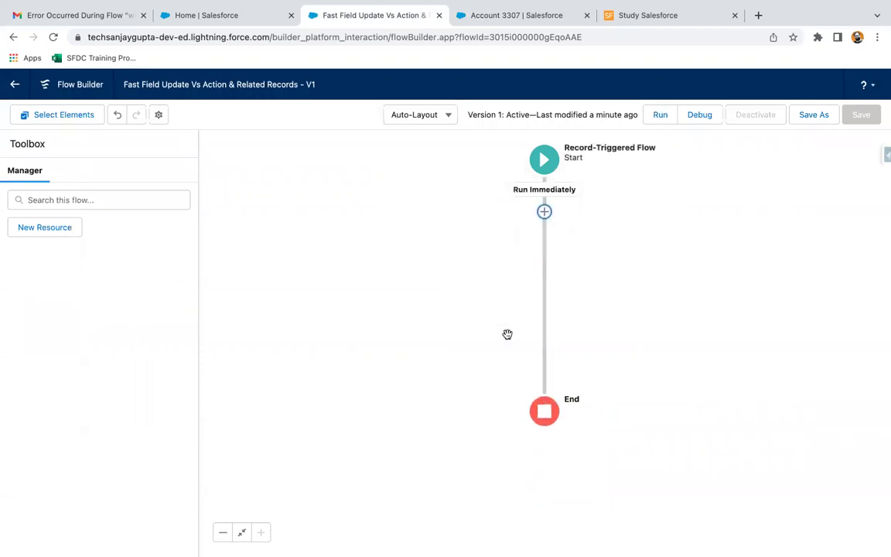
- Open the add-element list after Start and scroll down to the Data section
{"action": "left_click", "coordinate": [545, 212]}
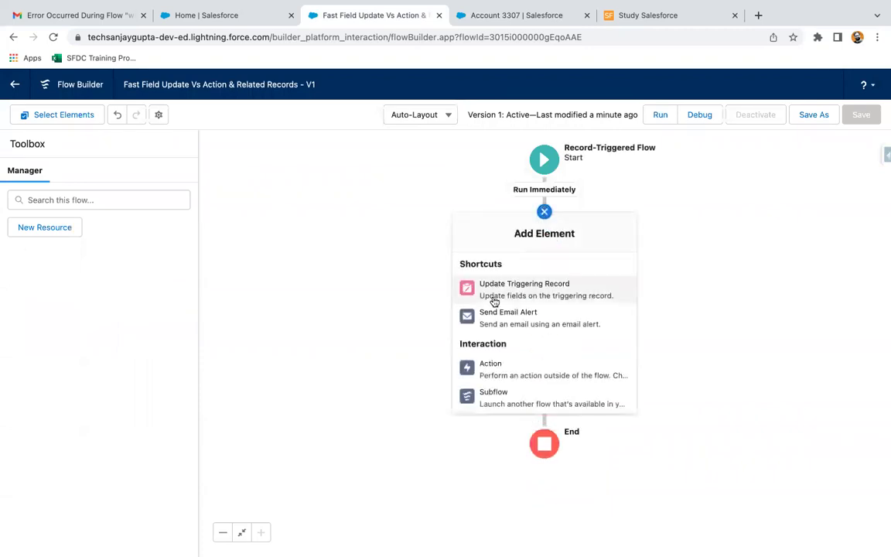
{"action": "scroll", "coordinate": [525, 375], "scroll_direction": "down", "scroll_amount": 1}
{"action": "scroll", "coordinate": [499, 379], "scroll_direction": "up", "scroll_amount": 1}
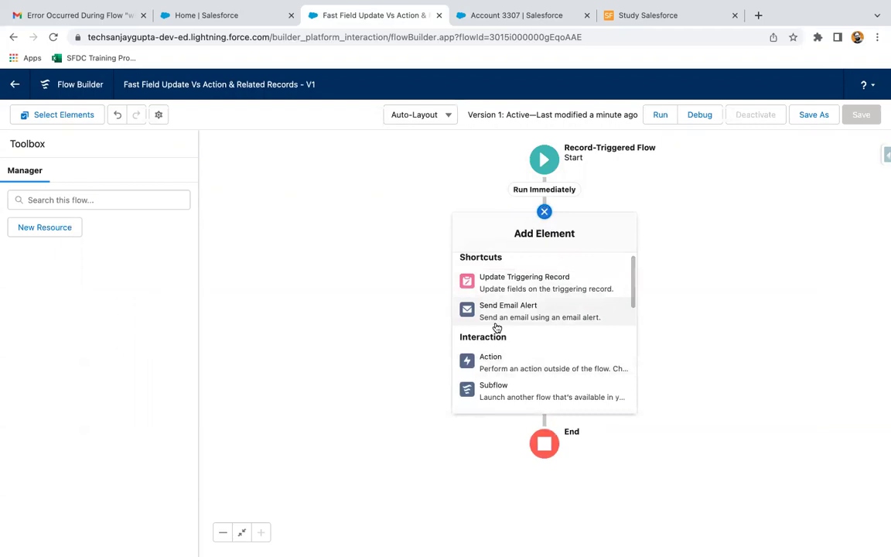
{"action": "scroll", "coordinate": [495, 344], "scroll_direction": "down", "scroll_amount": 3}
{"action": "scroll", "coordinate": [495, 344], "scroll_direction": "down", "scroll_amount": 2}
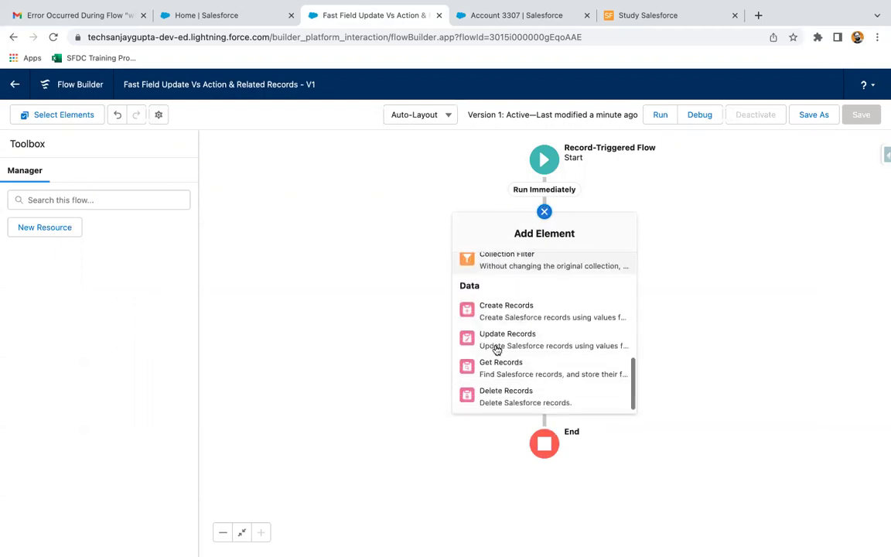
- Add a Create Records element labelled 'Create Case', using separate resources and literal values, on the Case object
{"action": "left_click", "coordinate": [510, 307]}
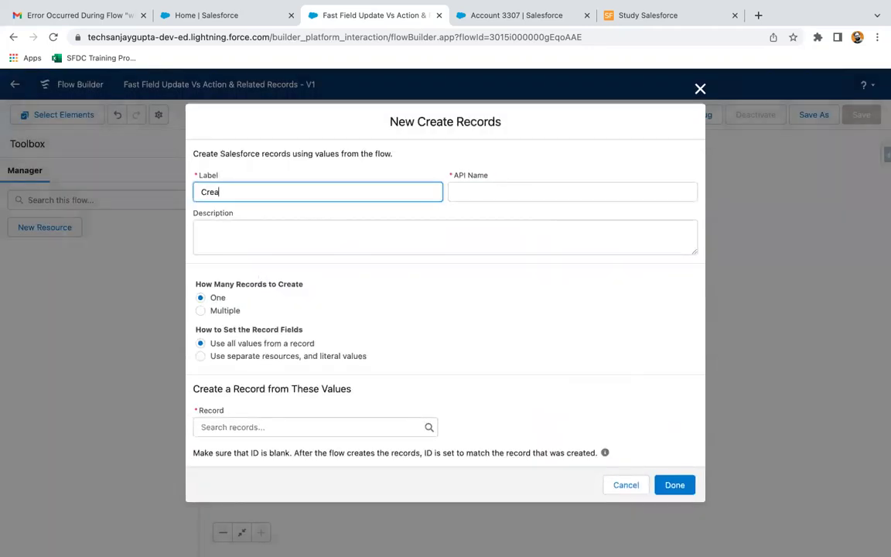
{"action": "left_click", "coordinate": [328, 379]}
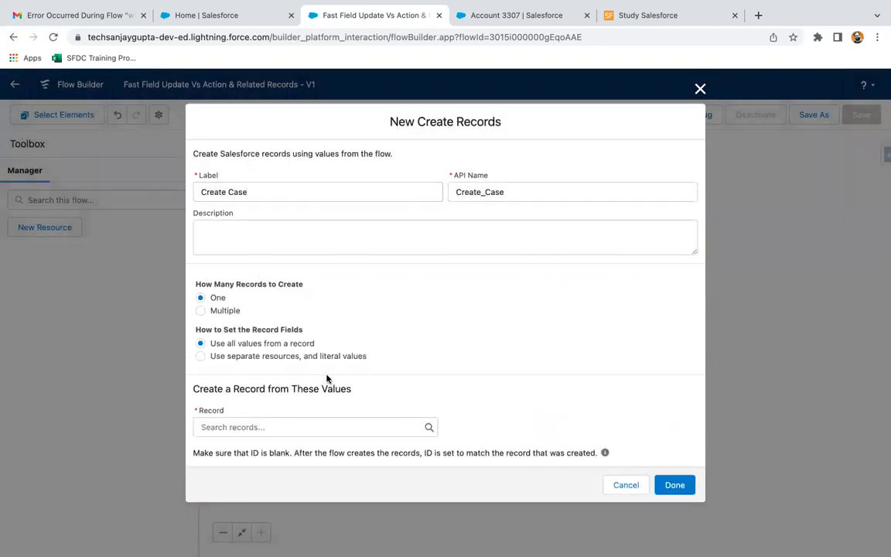
{"action": "left_click", "coordinate": [202, 356]}
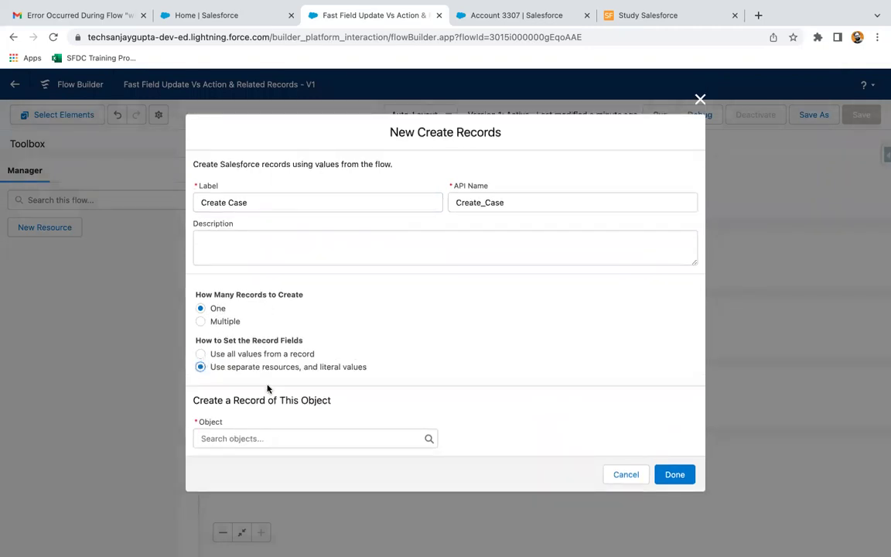
{"action": "left_click", "coordinate": [239, 438]}
{"action": "type", "text": "case"}
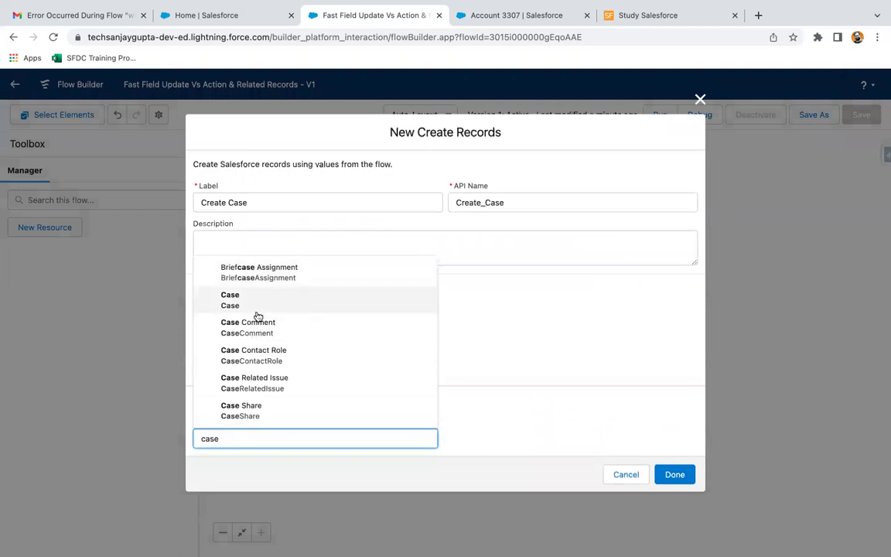
{"action": "left_click", "coordinate": [263, 299]}
- Browse the list of Case fields, then switch to the Account 3307 record page
{"action": "scroll", "coordinate": [263, 299], "scroll_direction": "down", "scroll_amount": 2}
{"action": "left_click", "coordinate": [258, 406]}
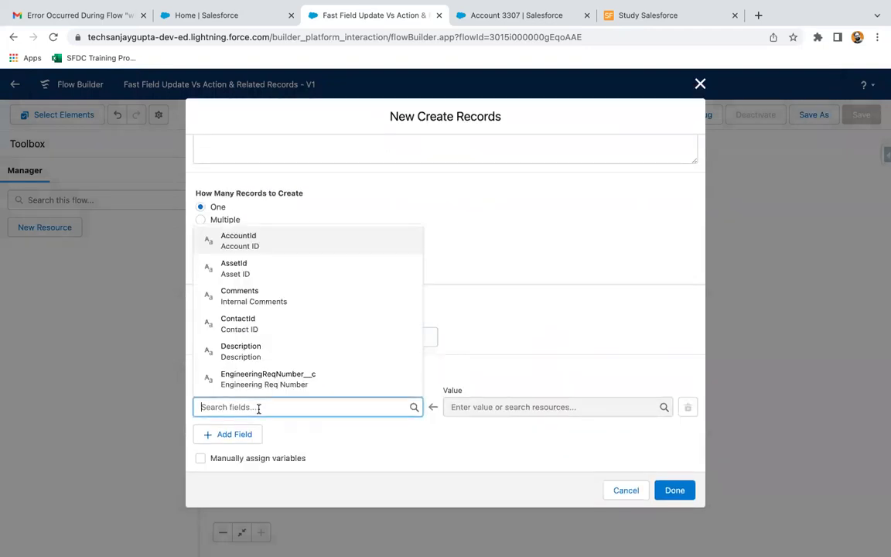
{"action": "left_click", "coordinate": [479, 298]}
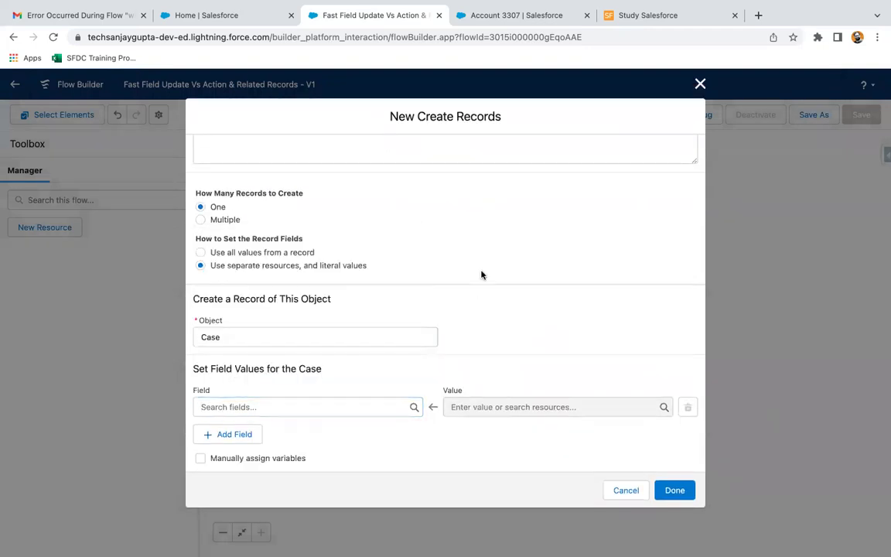
{"action": "left_click", "coordinate": [498, 21]}
- Try saving a blank new Case to reveal that Case Origin is required
{"action": "left_click", "coordinate": [832, 112]}
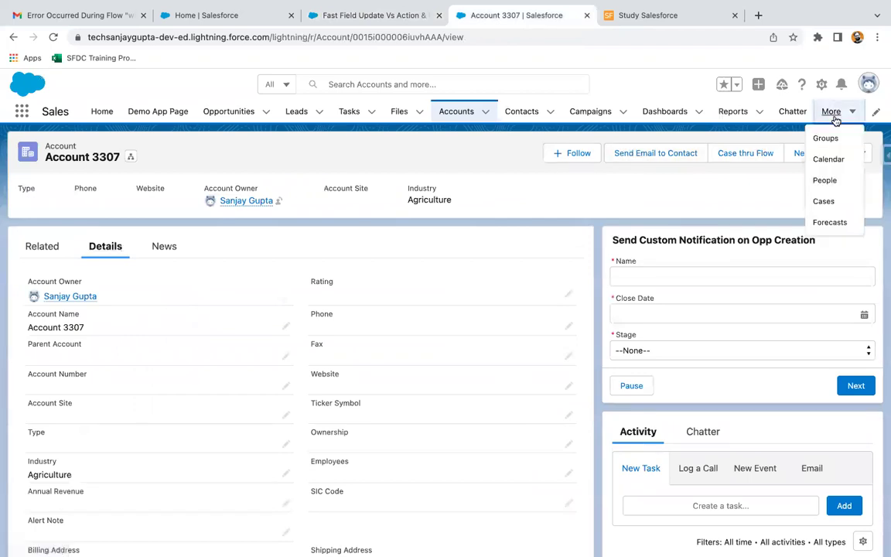
{"action": "left_click", "coordinate": [824, 202]}
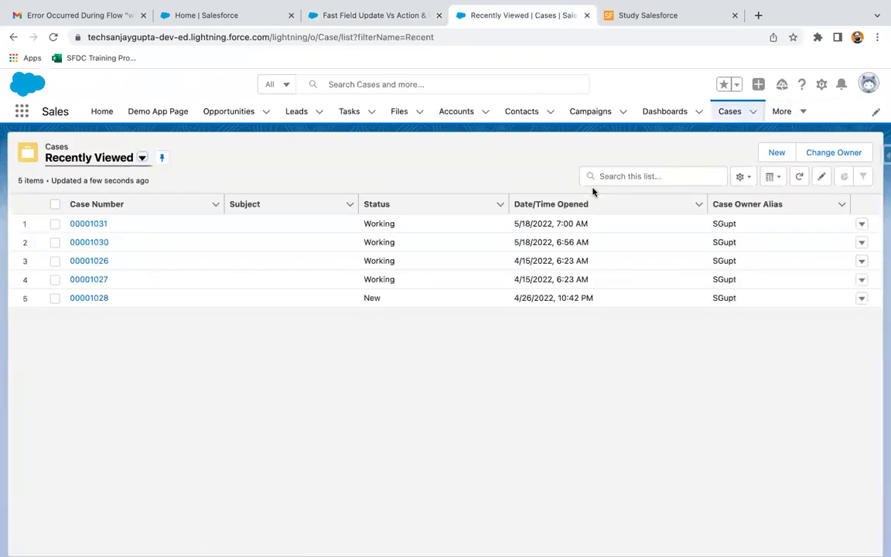
{"action": "left_click", "coordinate": [766, 150]}
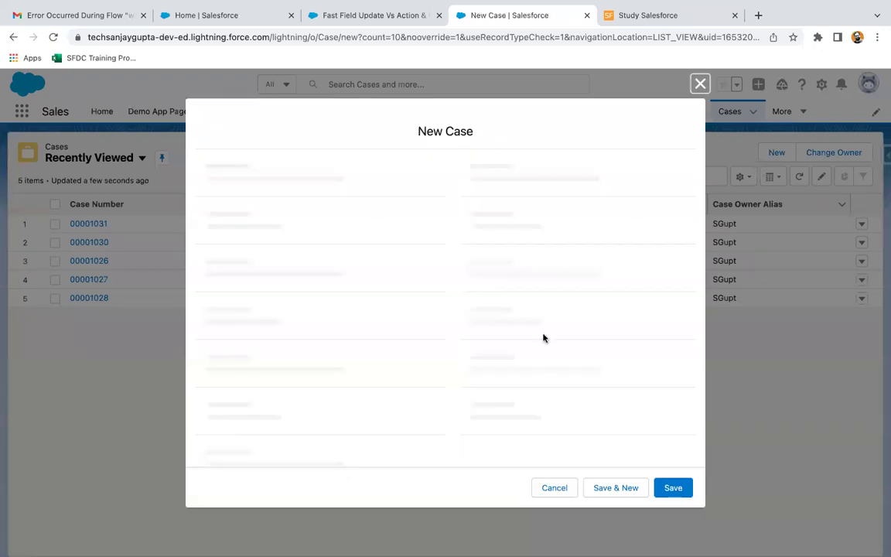
{"action": "left_click", "coordinate": [672, 485]}
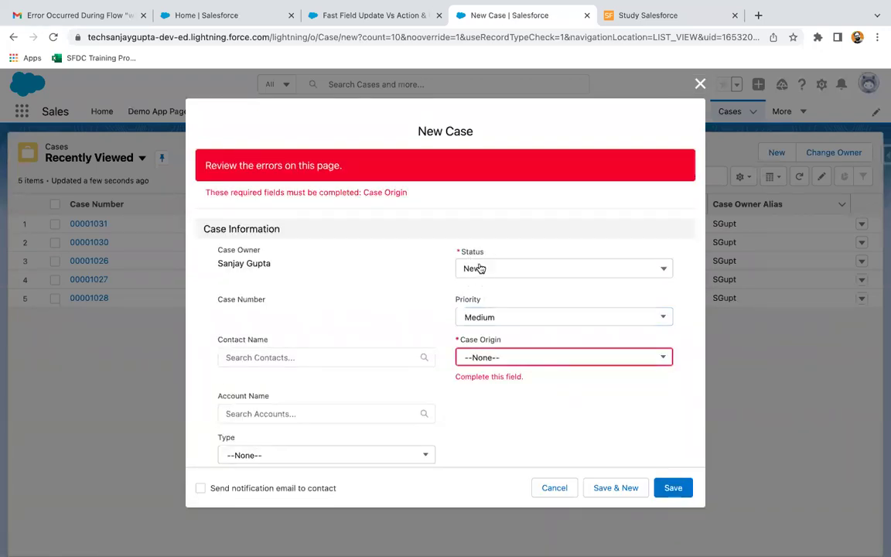
- Return to the Create Records dialog and search the Case fields for 'case'
{"action": "left_click", "coordinate": [387, 16]}
{"action": "left_click", "coordinate": [260, 406]}
{"action": "type", "text": "case"}
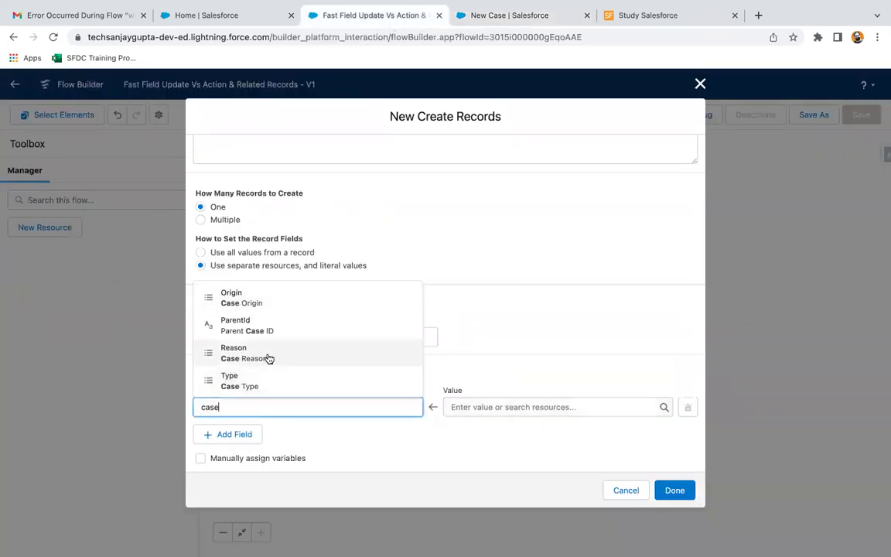
- Set the Case field values Case Origin to Phone and Status to New
{"action": "left_click", "coordinate": [274, 297]}
{"action": "left_click", "coordinate": [493, 407]}
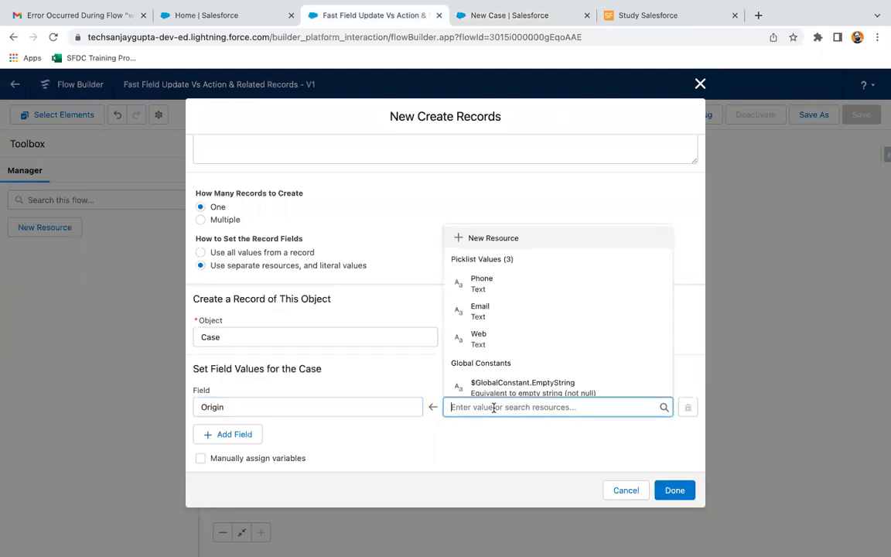
{"action": "left_click", "coordinate": [495, 287]}
{"action": "left_click", "coordinate": [245, 435]}
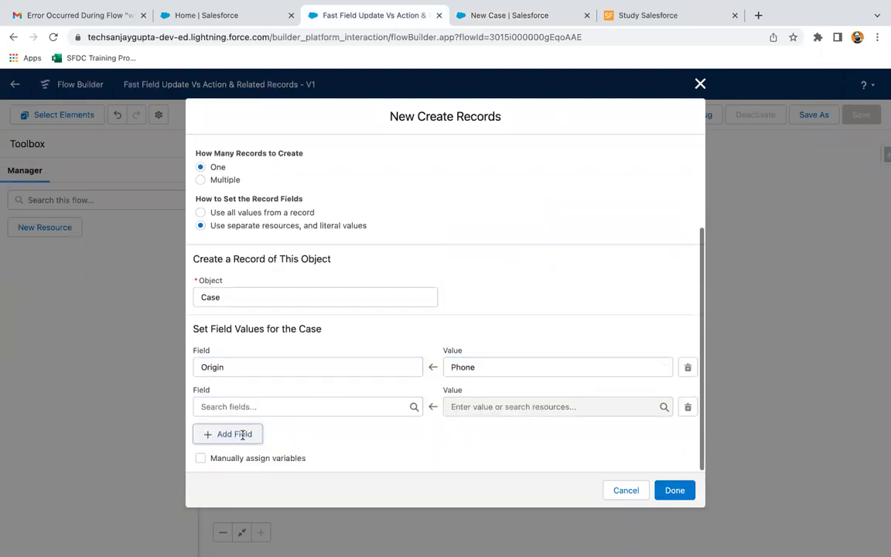
{"action": "left_click", "coordinate": [251, 402]}
{"action": "type", "text": "sta"}
{"action": "left_click", "coordinate": [235, 325]}
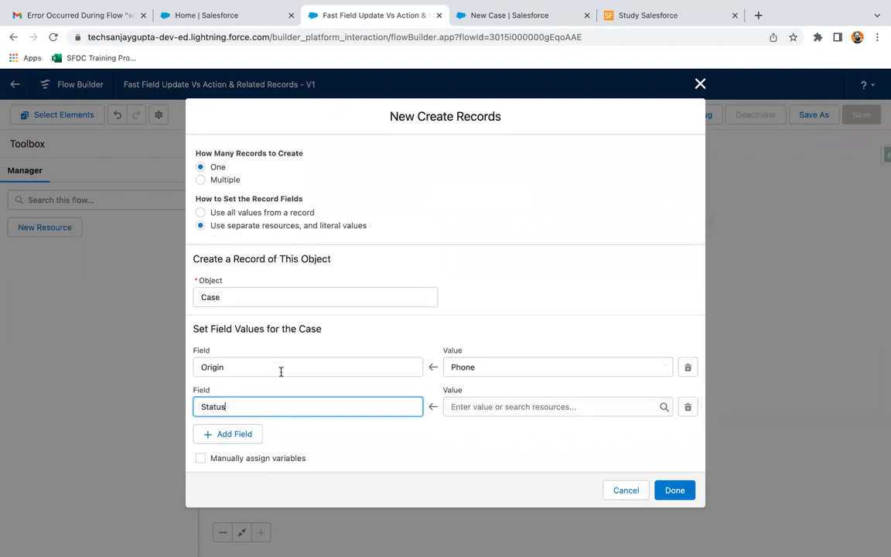
{"action": "left_click", "coordinate": [449, 407]}
{"action": "left_click", "coordinate": [484, 282]}
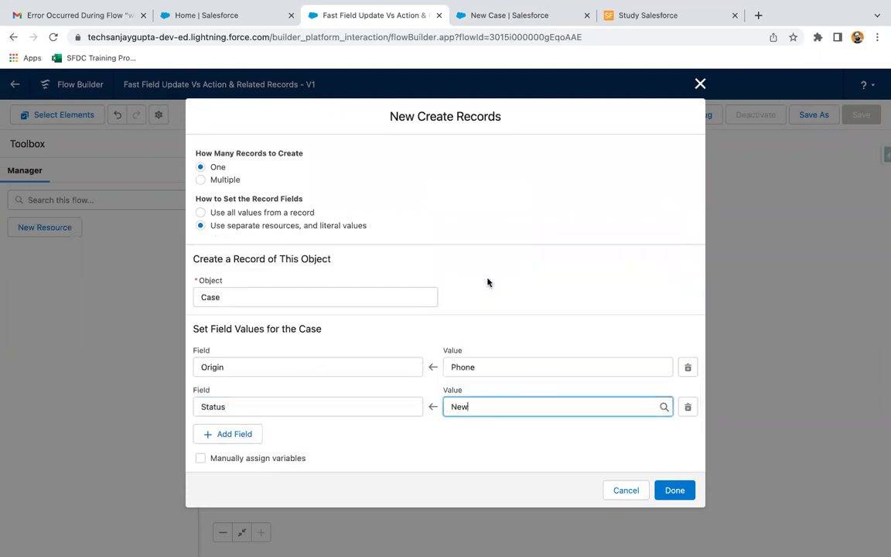
- Set AccountId to $Record > Id and confirm the Create Case element
{"action": "left_click", "coordinate": [255, 437]}
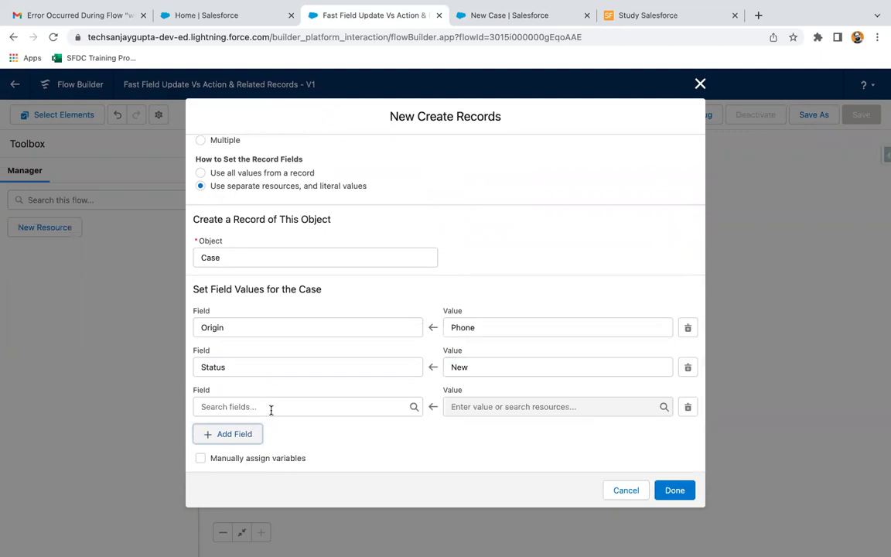
{"action": "left_click", "coordinate": [271, 410]}
{"action": "type", "text": "account"}
{"action": "left_click", "coordinate": [291, 379]}
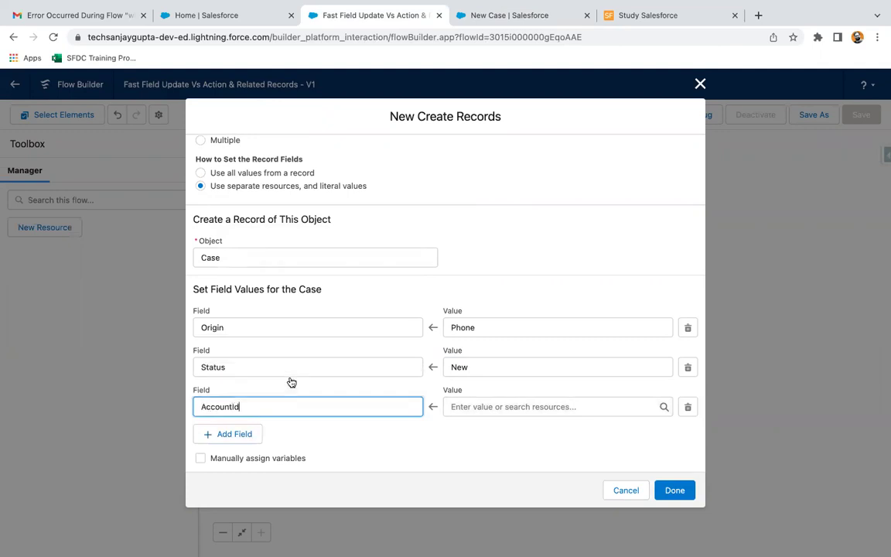
{"action": "left_click", "coordinate": [475, 405]}
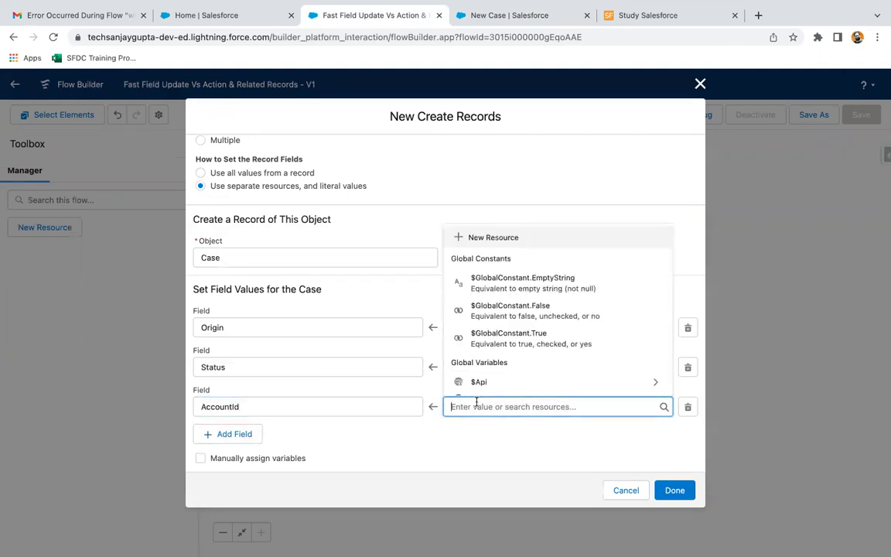
{"action": "type", "text": "reco"}
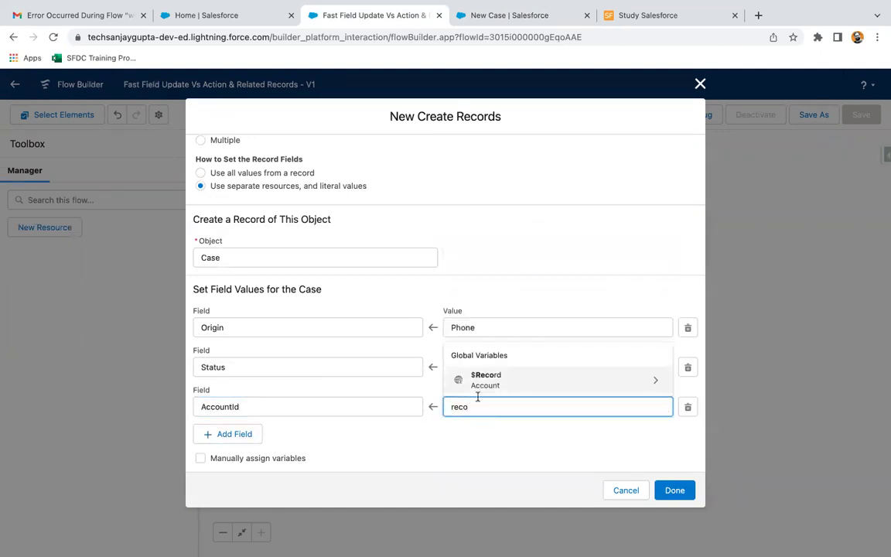
{"action": "left_click", "coordinate": [487, 380]}
{"action": "type", "text": "id"}
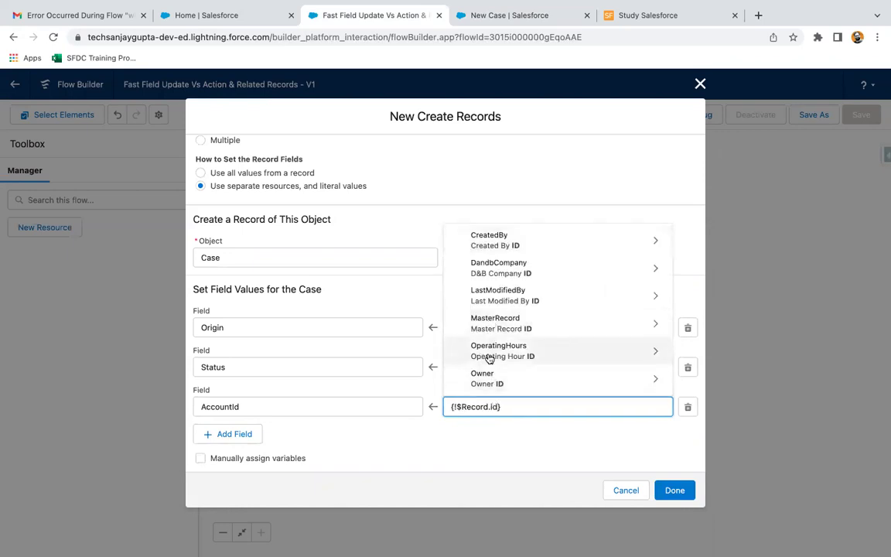
{"action": "scroll", "coordinate": [507, 341], "scroll_direction": "down", "scroll_amount": 5}
{"action": "left_click", "coordinate": [508, 334]}
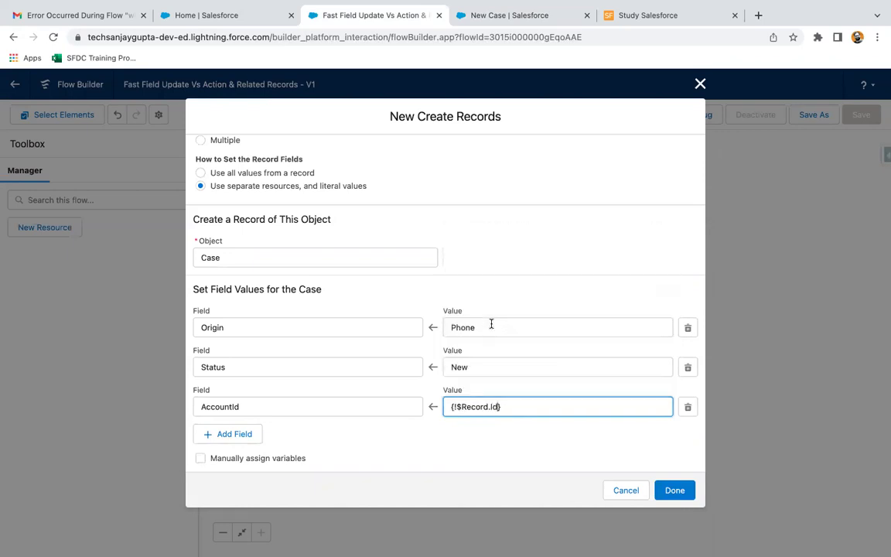
{"action": "left_click", "coordinate": [514, 426]}
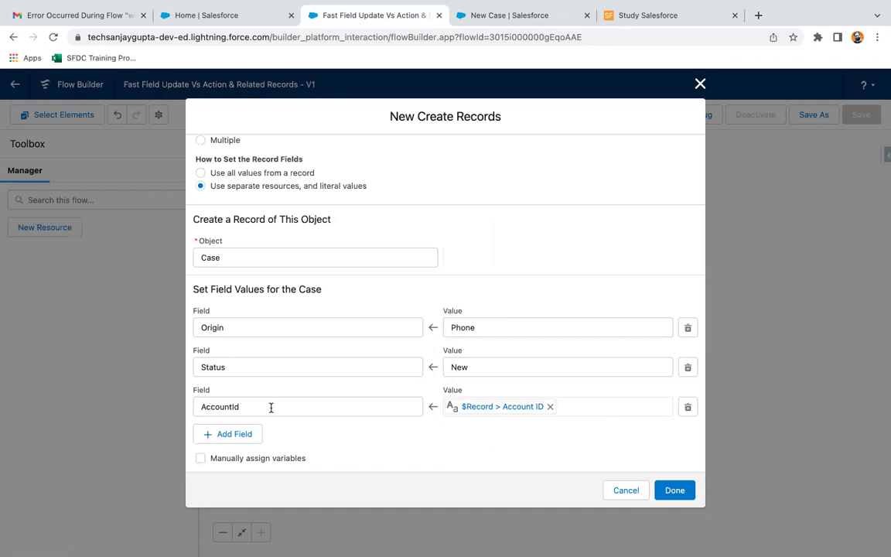
{"action": "left_click", "coordinate": [675, 491]}
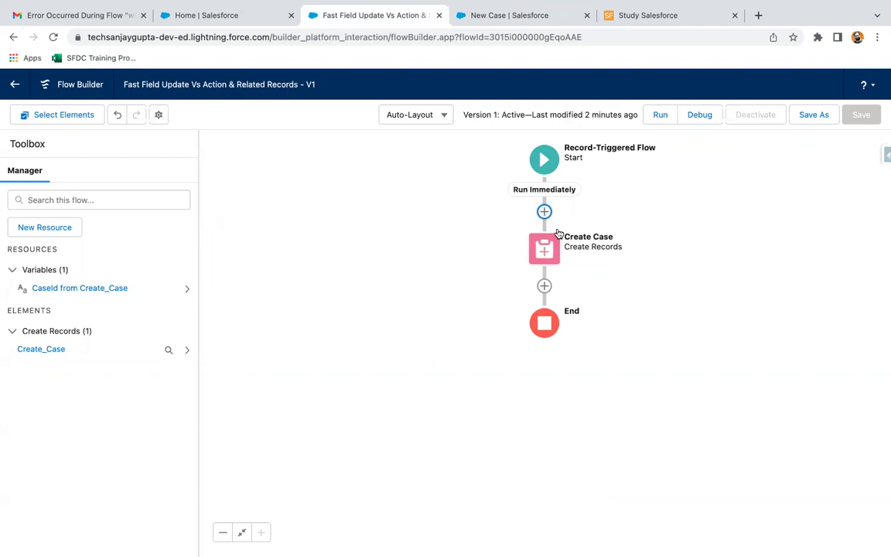
- Save the flow as a new Version 2 and activate it, then switch to the New Case tab
{"action": "left_click", "coordinate": [814, 117]}
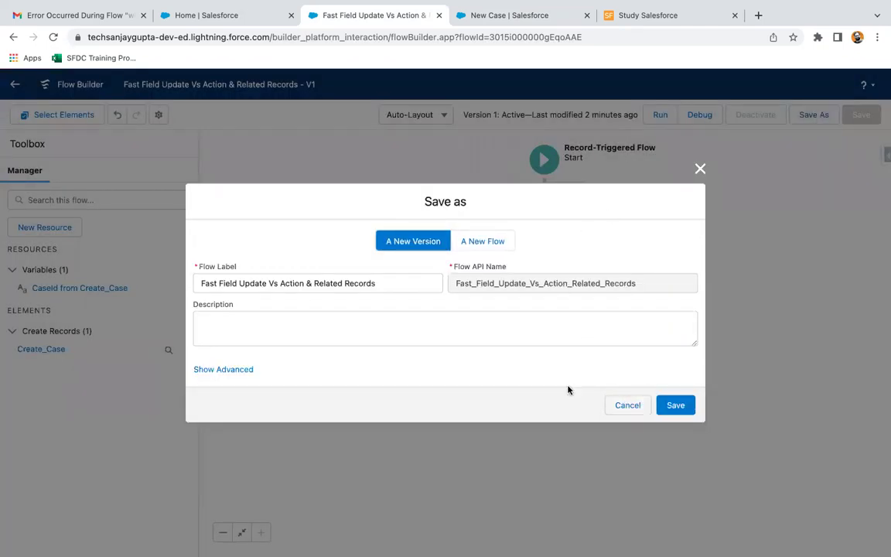
{"action": "left_click", "coordinate": [675, 406]}
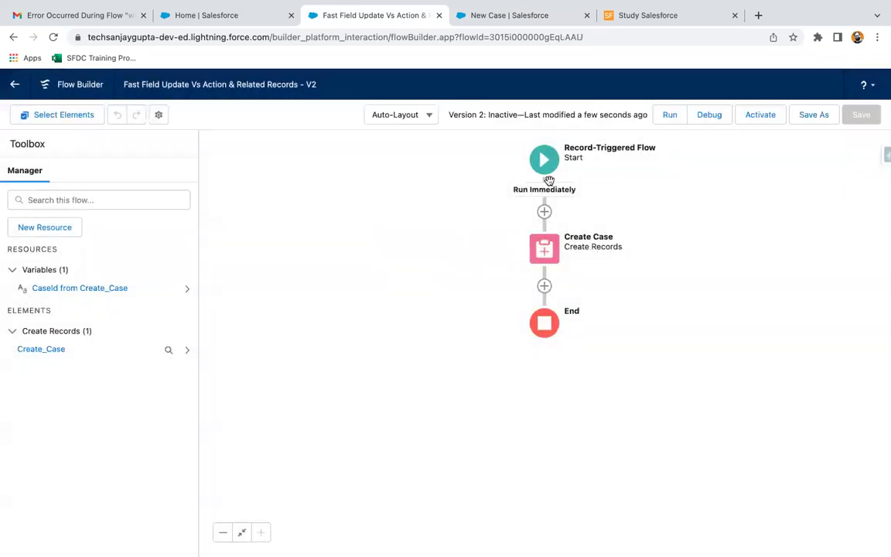
{"action": "left_click", "coordinate": [757, 116]}
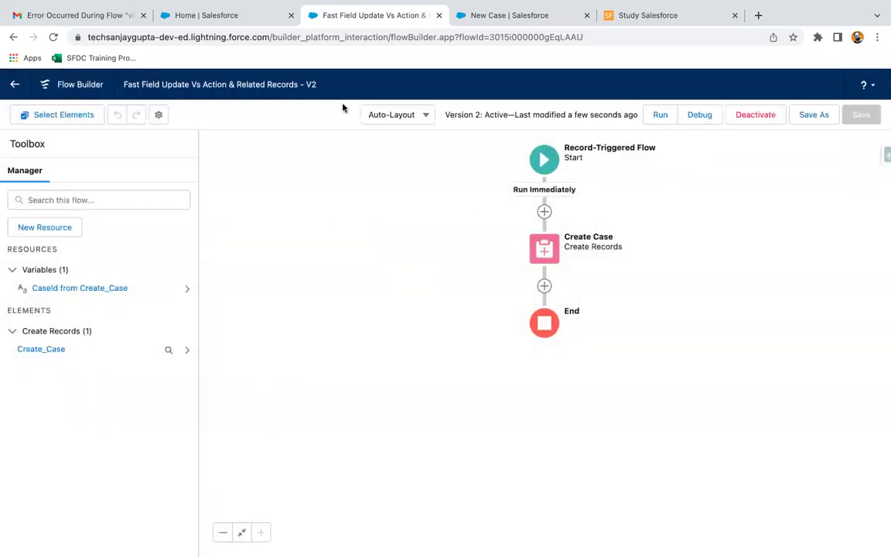
{"action": "left_click", "coordinate": [510, 16]}
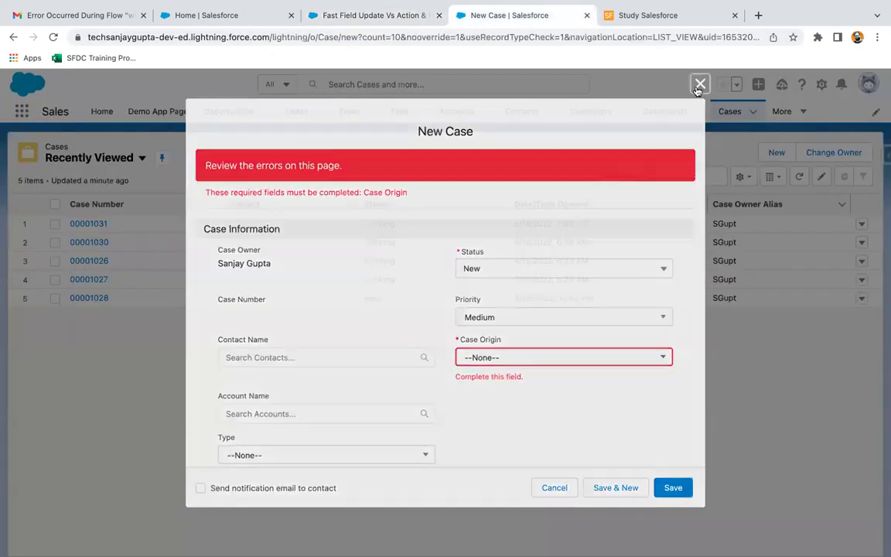
- Dismiss the New Case form and create account 'Account 3308', then view its related cases
{"action": "left_click", "coordinate": [700, 83]}
{"action": "left_click", "coordinate": [455, 113]}
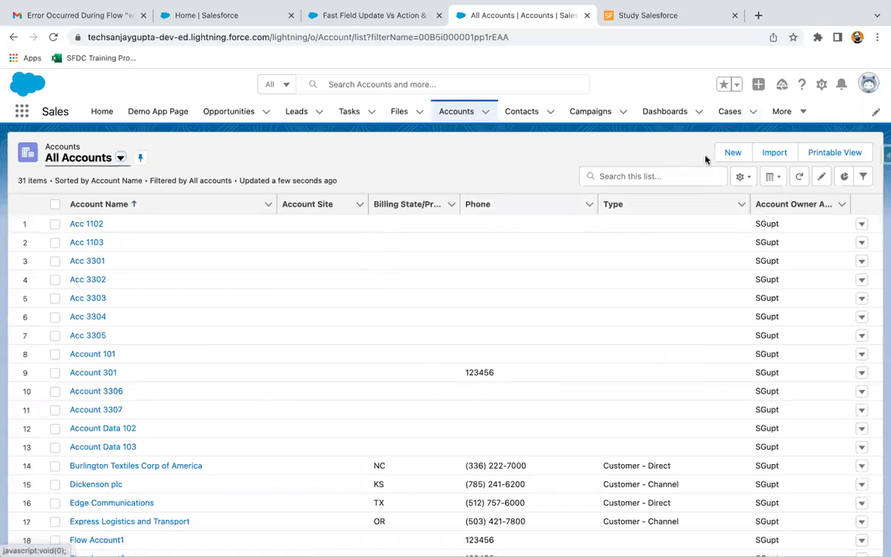
{"action": "left_click", "coordinate": [731, 151]}
{"action": "left_click", "coordinate": [288, 229]}
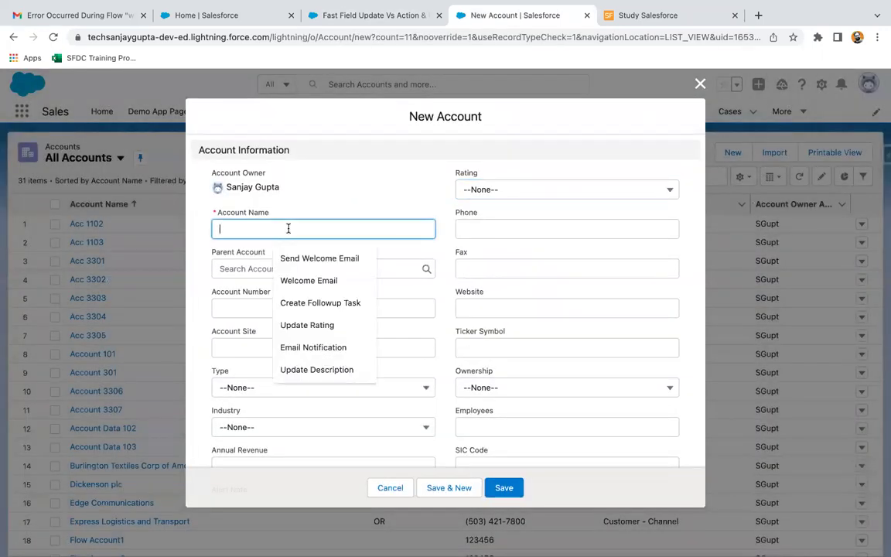
{"action": "type", "text": "Account 3308"}
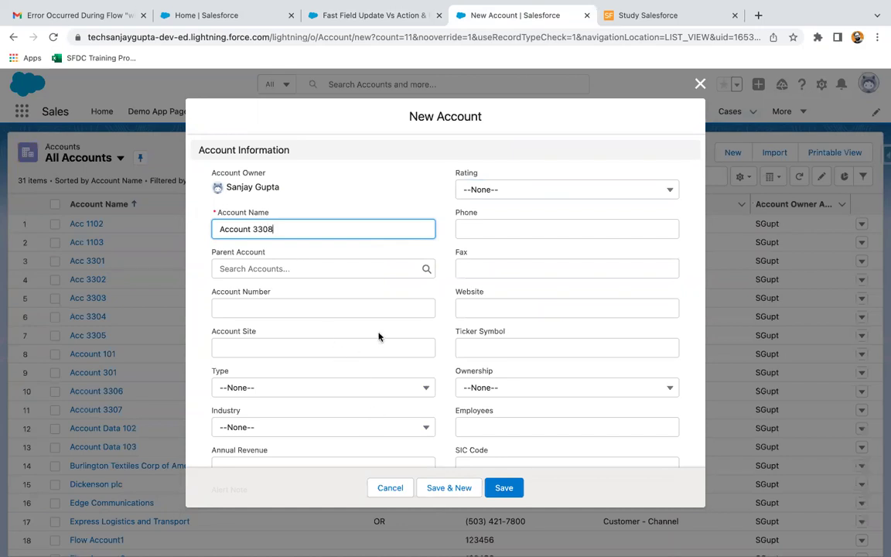
{"action": "scroll", "coordinate": [379, 337], "scroll_direction": "down", "scroll_amount": 1}
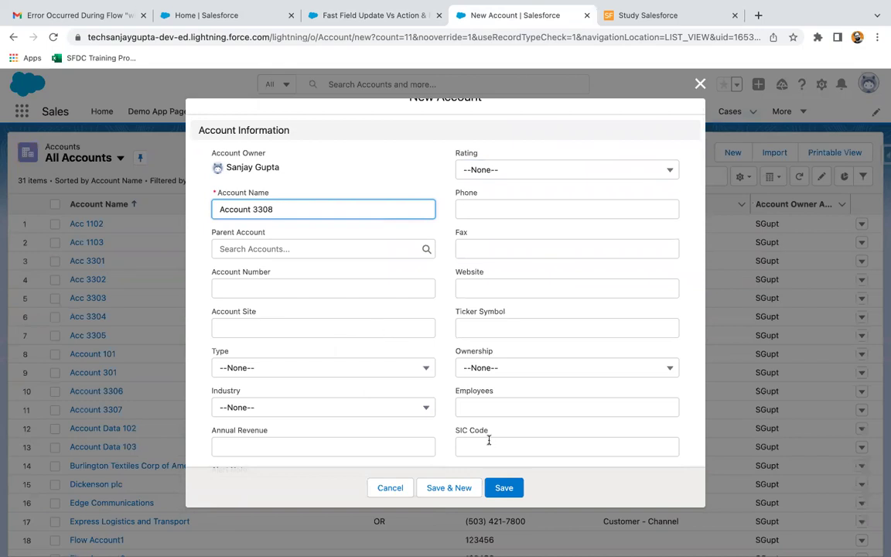
{"action": "left_click", "coordinate": [503, 487]}
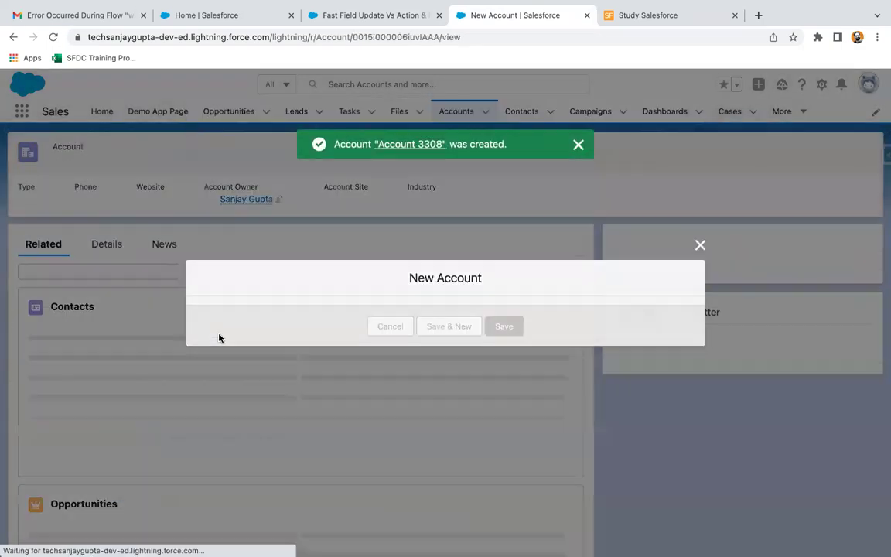
{"action": "scroll", "coordinate": [155, 356], "scroll_direction": "down", "scroll_amount": 3}
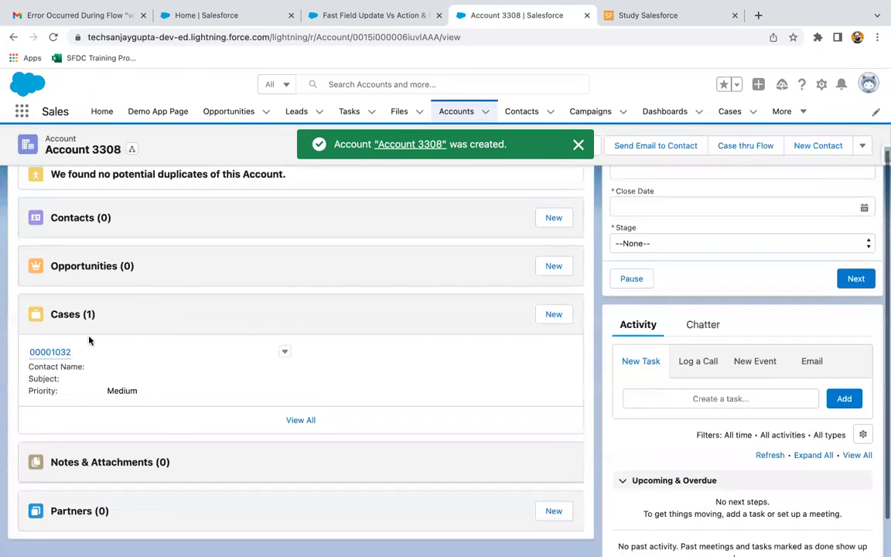
- Check case 00001032's details for Account 3308 and Origin Phone, then return to Flow Builder
{"action": "left_click", "coordinate": [51, 356]}
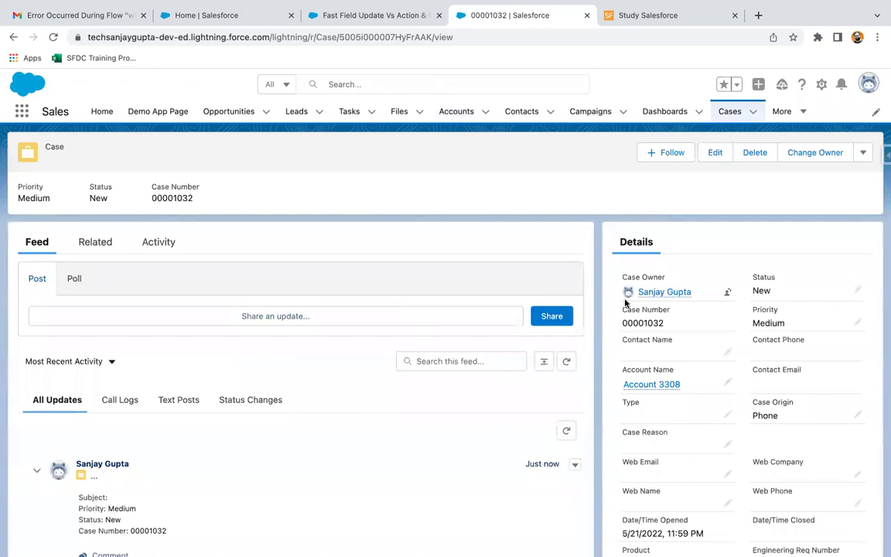
{"action": "scroll", "coordinate": [663, 371], "scroll_direction": "down", "scroll_amount": 1}
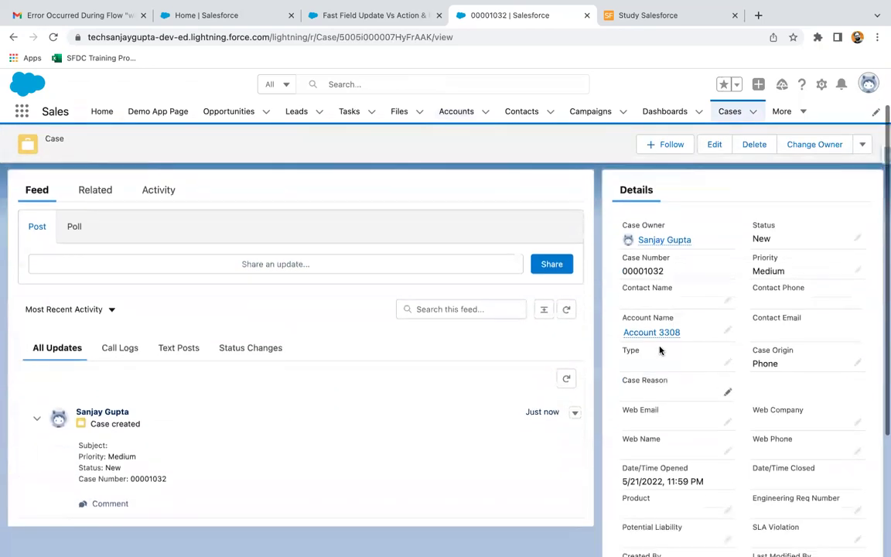
{"action": "mouse_move", "coordinate": [661, 339]}
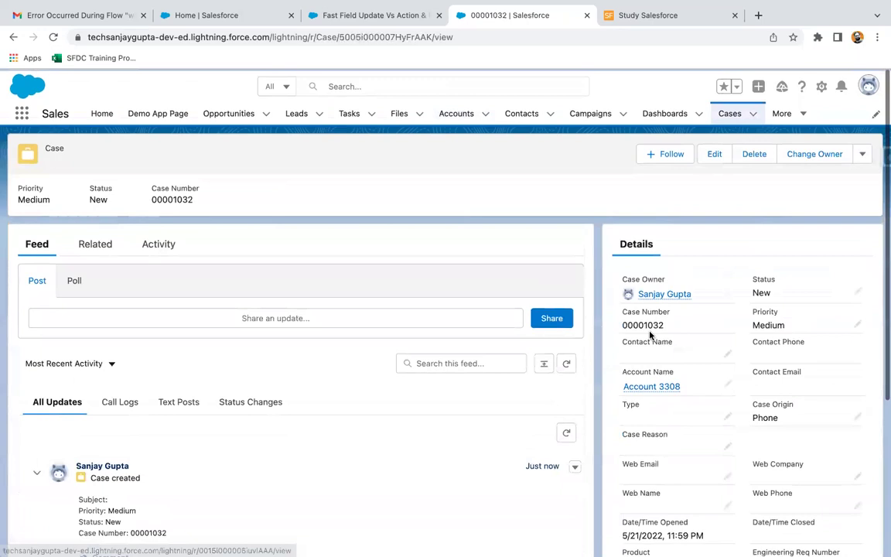
{"action": "scroll", "coordinate": [715, 413], "scroll_direction": "down", "scroll_amount": 3}
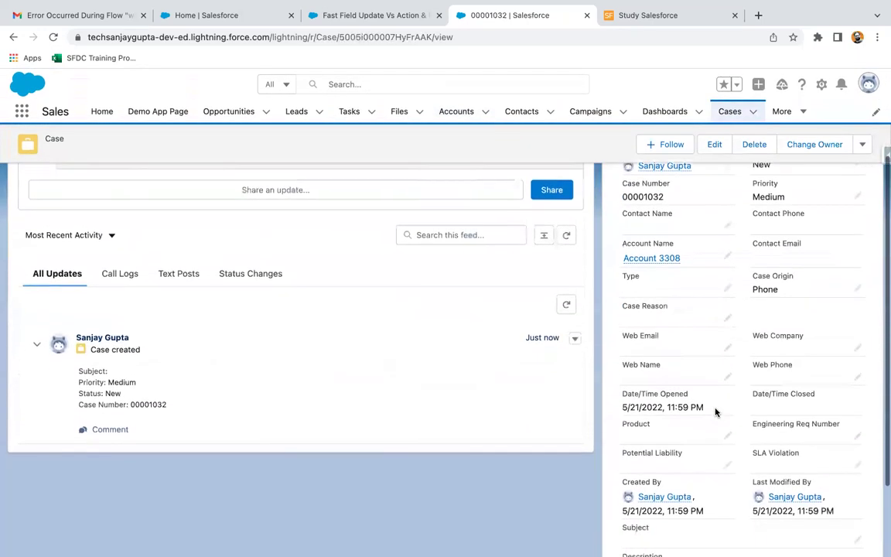
{"action": "scroll", "coordinate": [728, 424], "scroll_direction": "up", "scroll_amount": 3}
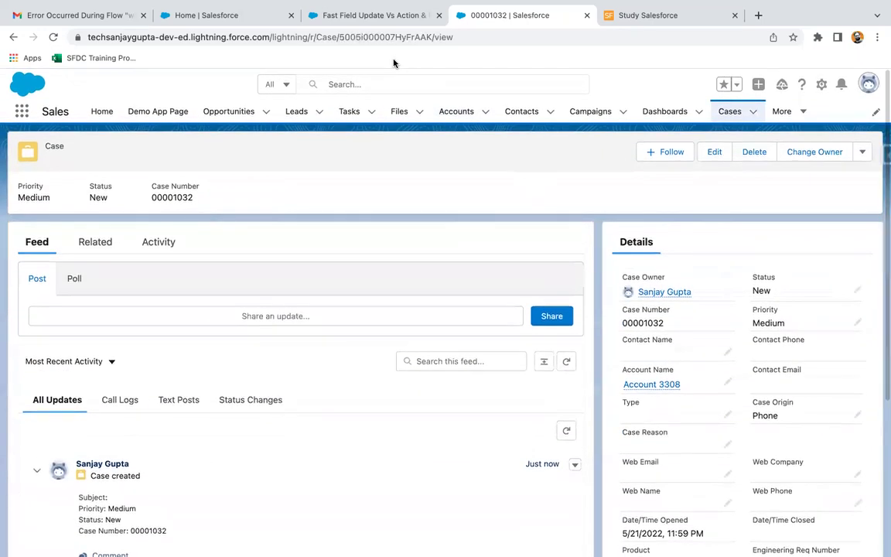
{"action": "left_click", "coordinate": [363, 16]}
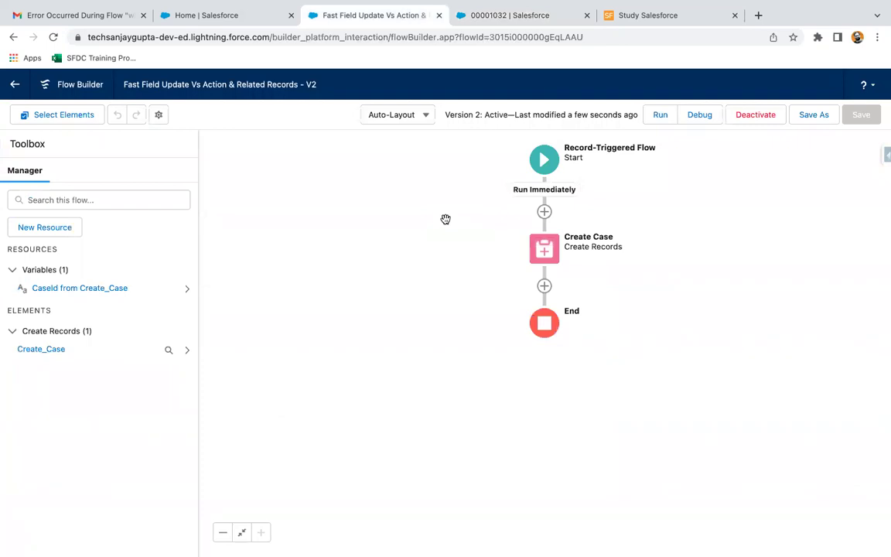
- Show the Add Element choices below Create Case, scrolling through Action, Subflow, Assignment and Decision
{"action": "left_click", "coordinate": [545, 286]}
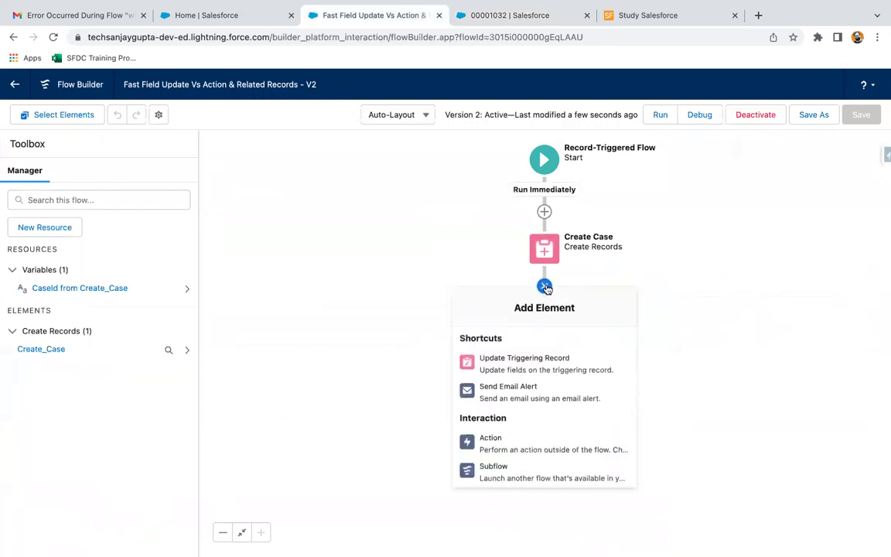
{"action": "scroll", "coordinate": [495, 399], "scroll_direction": "down", "scroll_amount": 2}
{"action": "scroll", "coordinate": [509, 382], "scroll_direction": "up", "scroll_amount": 1}
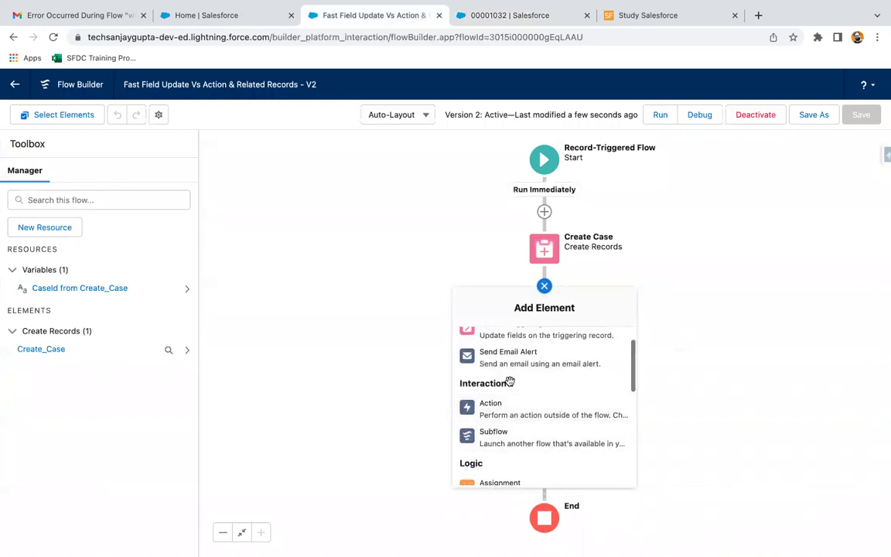
{"action": "scroll", "coordinate": [520, 367], "scroll_direction": "down", "scroll_amount": 1}
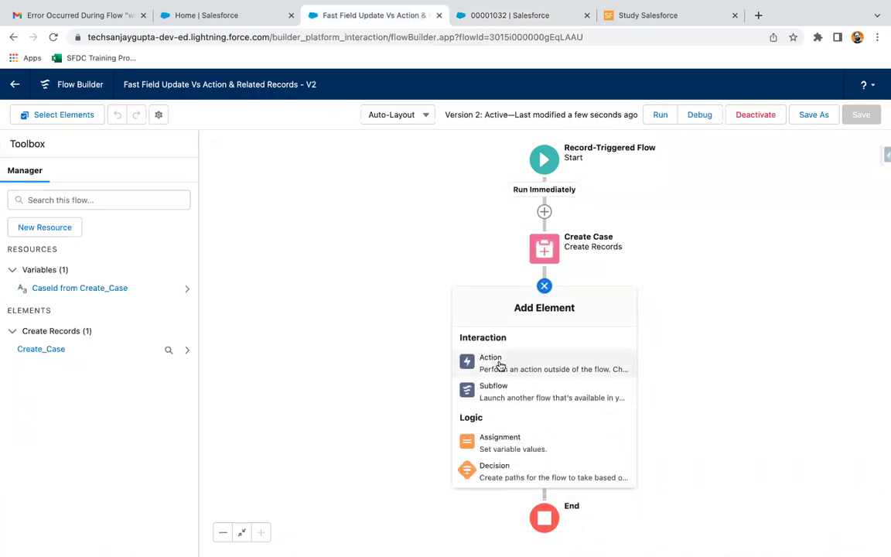